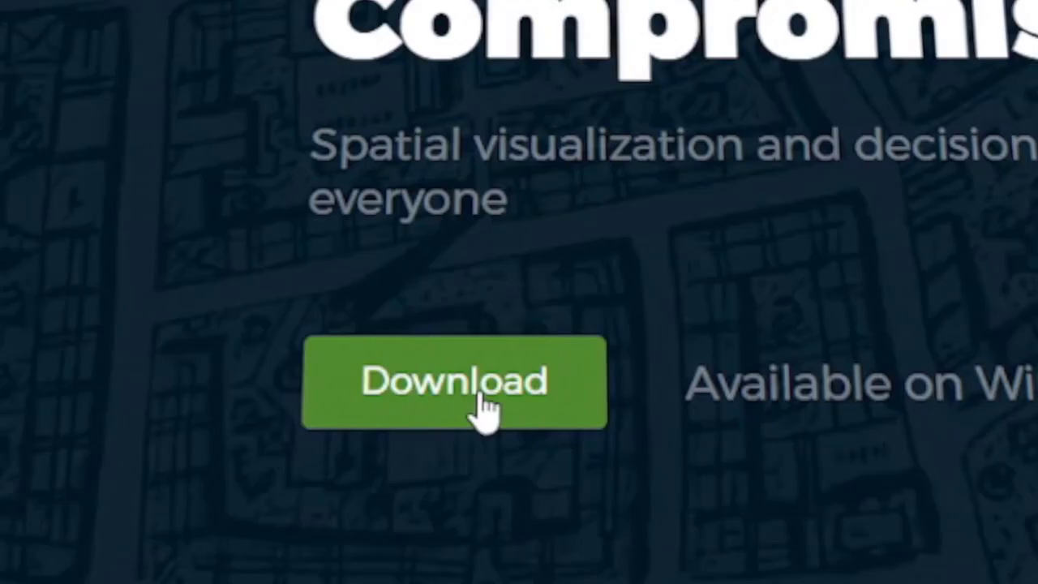
Go to the QGIS download page, skipping the donation, and view the available installers.
click(485, 406)
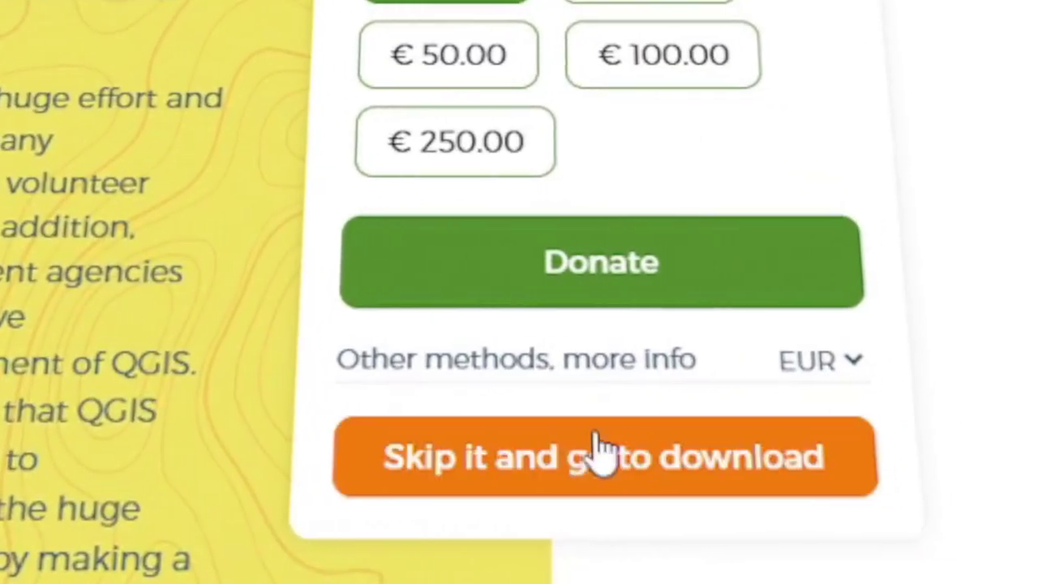
click(607, 454)
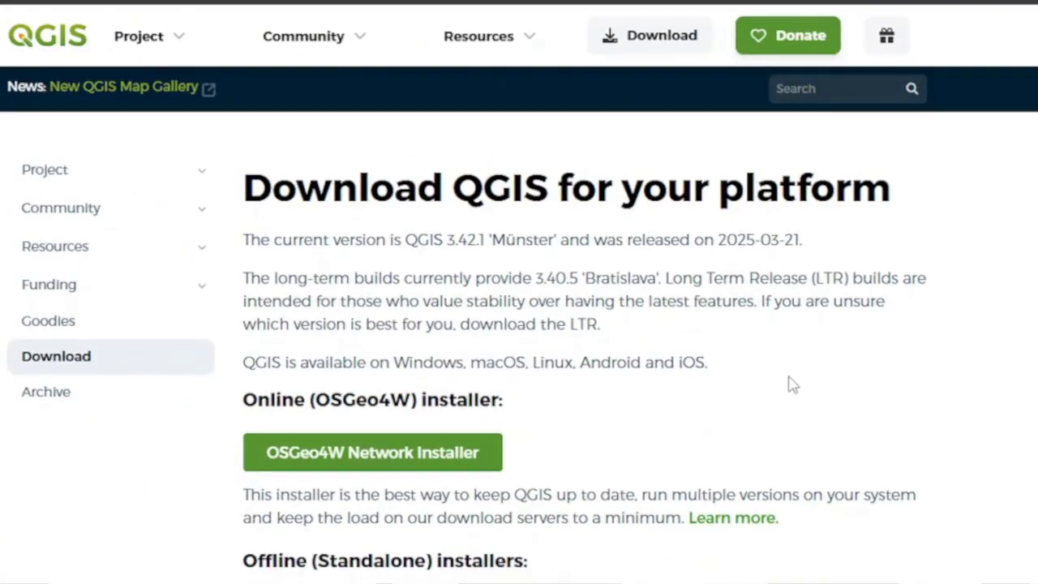
scroll(526, 347, down, 4)
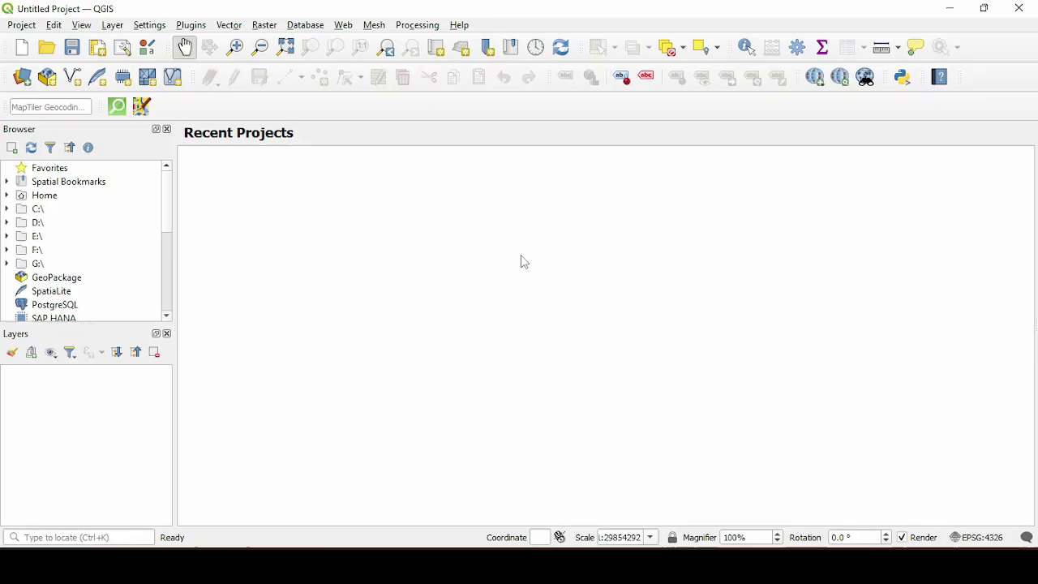
Load the built-in World Map layer by entering "world" as the coordinate.
click(539, 538)
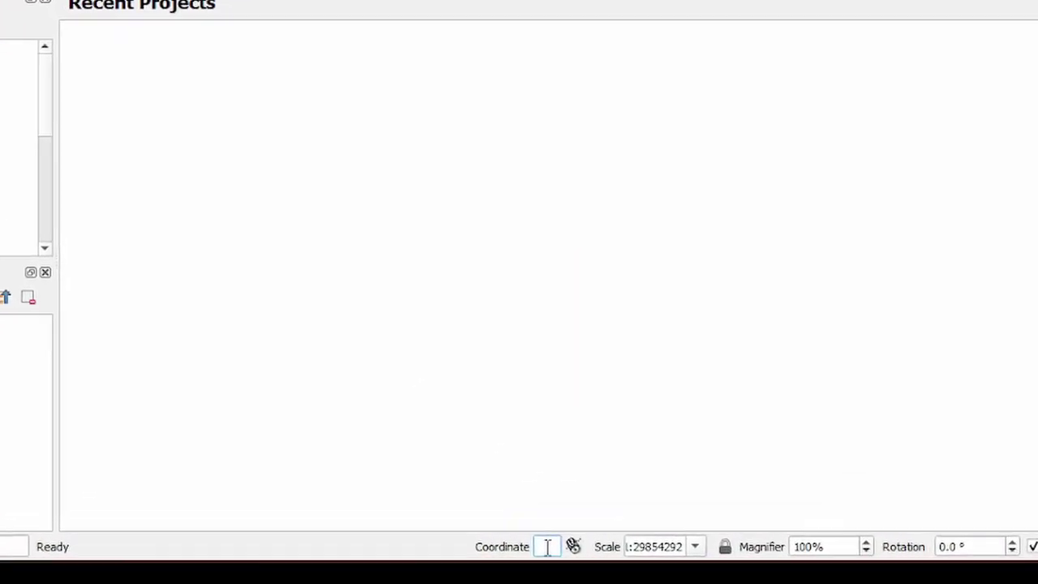
text(world)
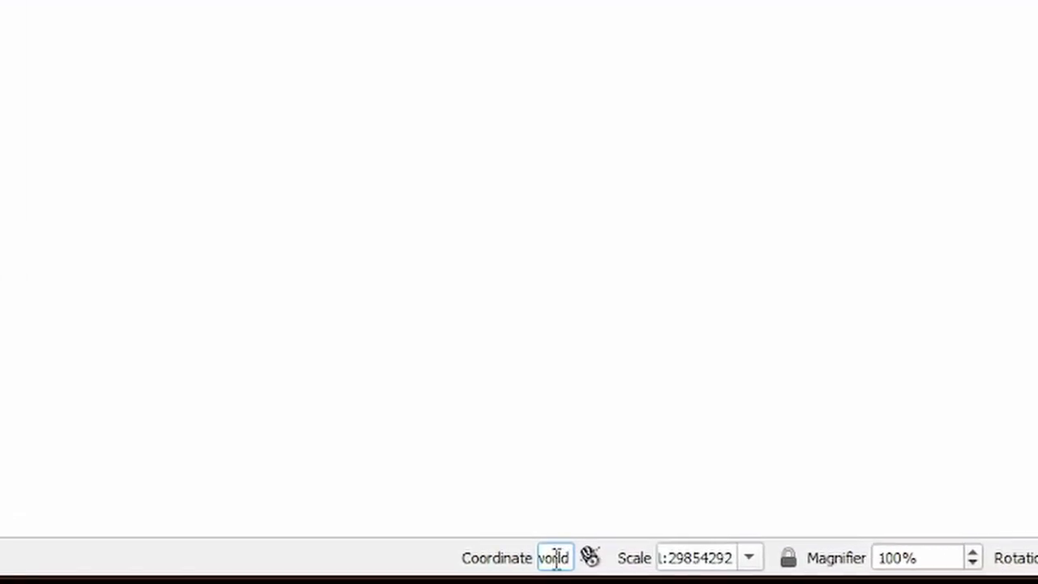
key(Return)
Examine the world map's country outlines, from Europe, Africa and South America across to South and Southeast Asia.
scroll(795, 235, up, 1)
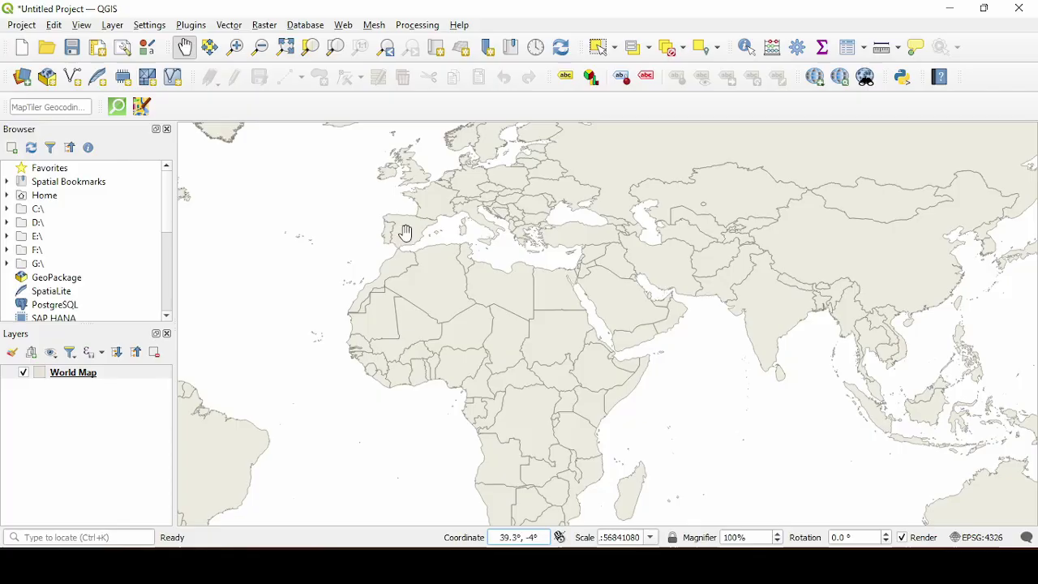
scroll(569, 194, down, 1)
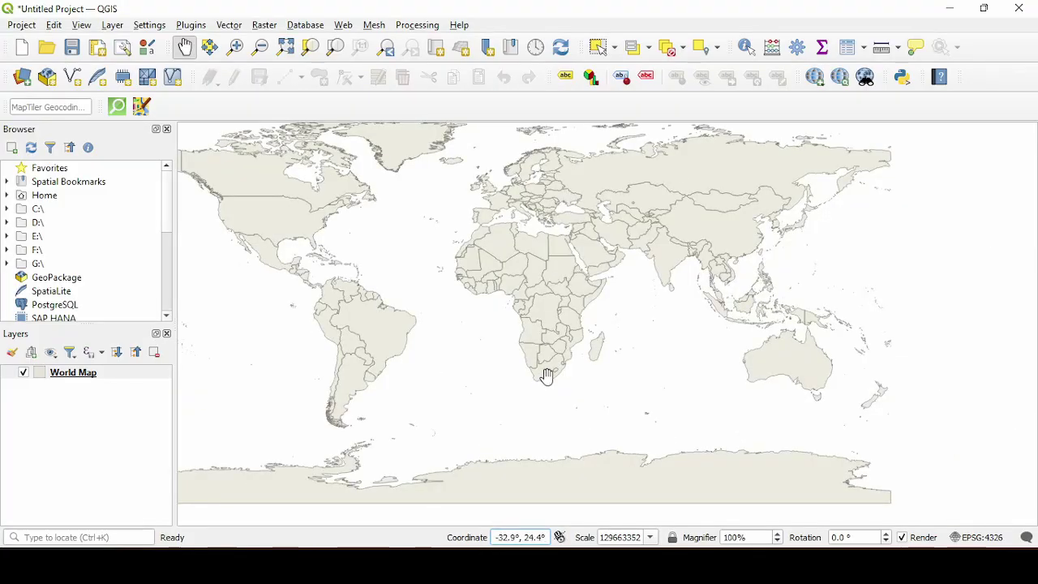
scroll(316, 391, up, 1)
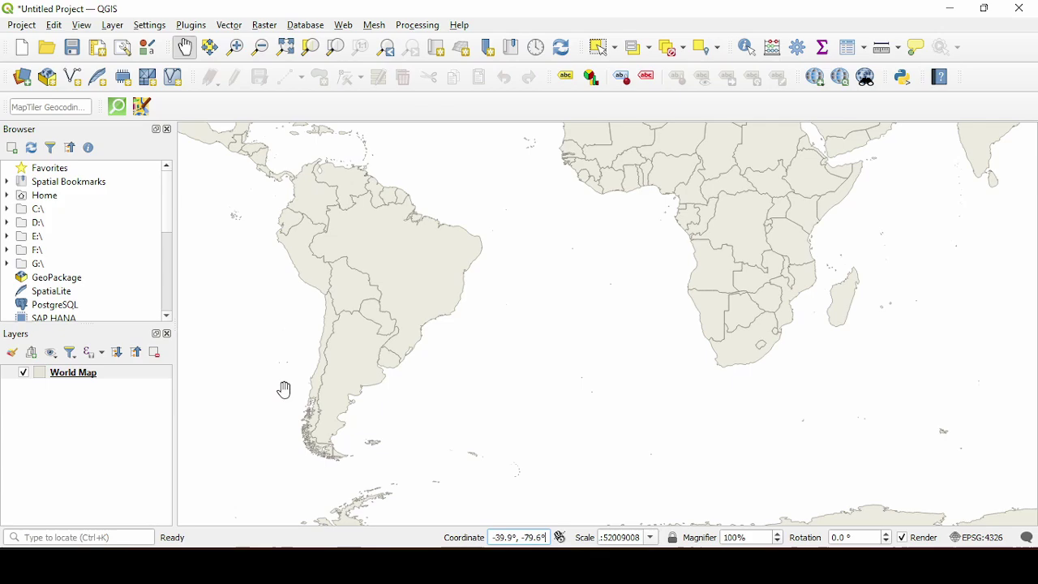
drag(255, 294, 186, 324)
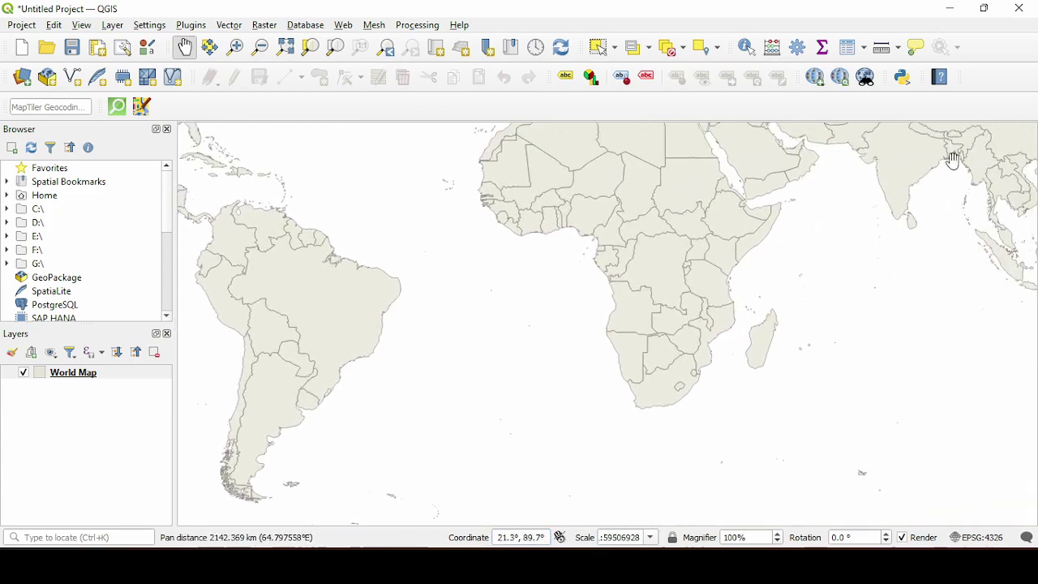
drag(953, 160, 625, 301)
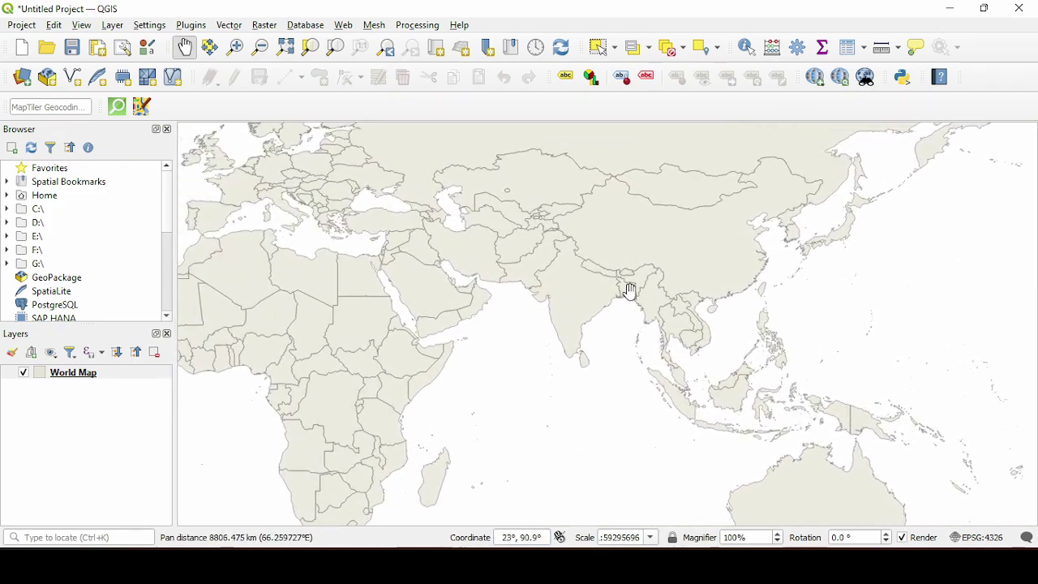
scroll(638, 270, up, 1)
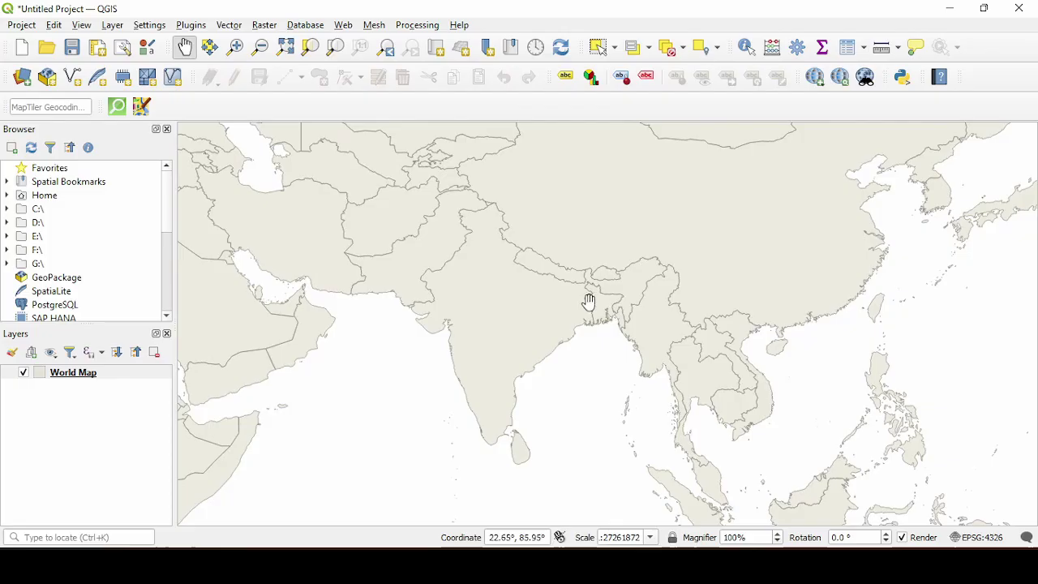
scroll(613, 283, down, 1)
drag(398, 357, 373, 301)
Search the available plugins for "quickmap" and install QuickMapServices.
click(304, 25)
click(191, 24)
click(237, 40)
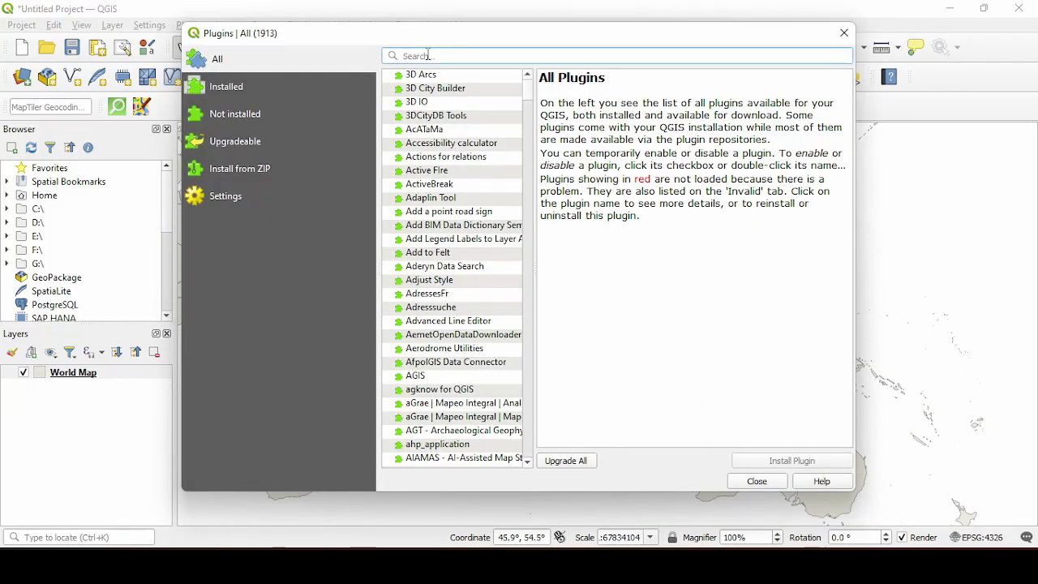
click(429, 53)
text(quickm)
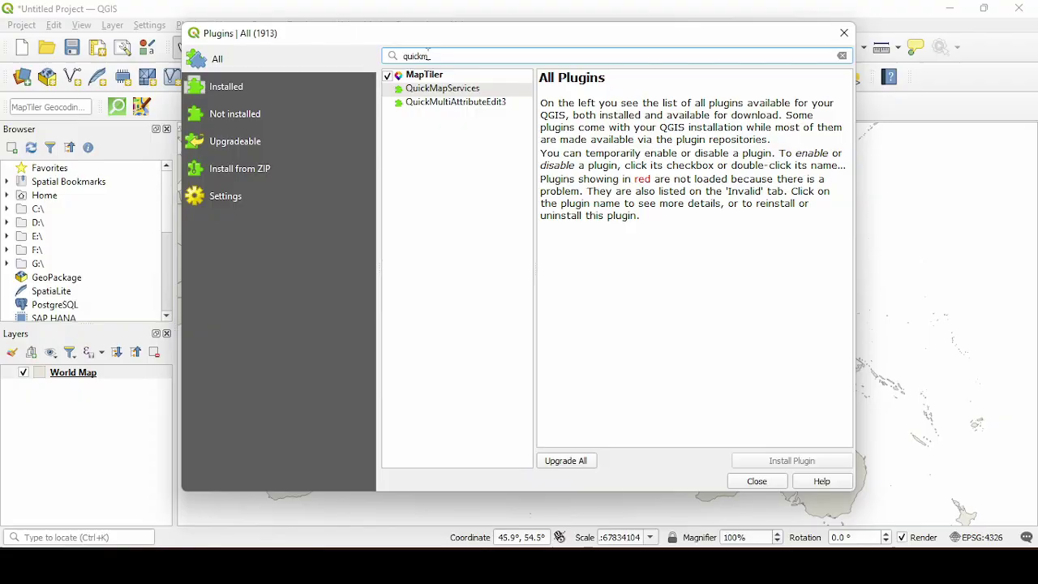
text(ap)
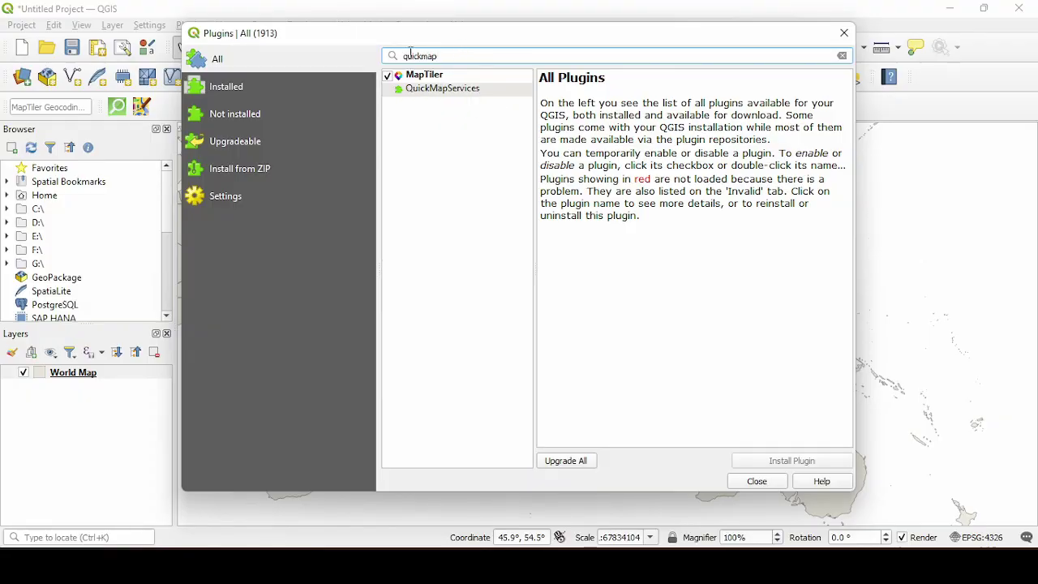
right_click(442, 91)
click(456, 120)
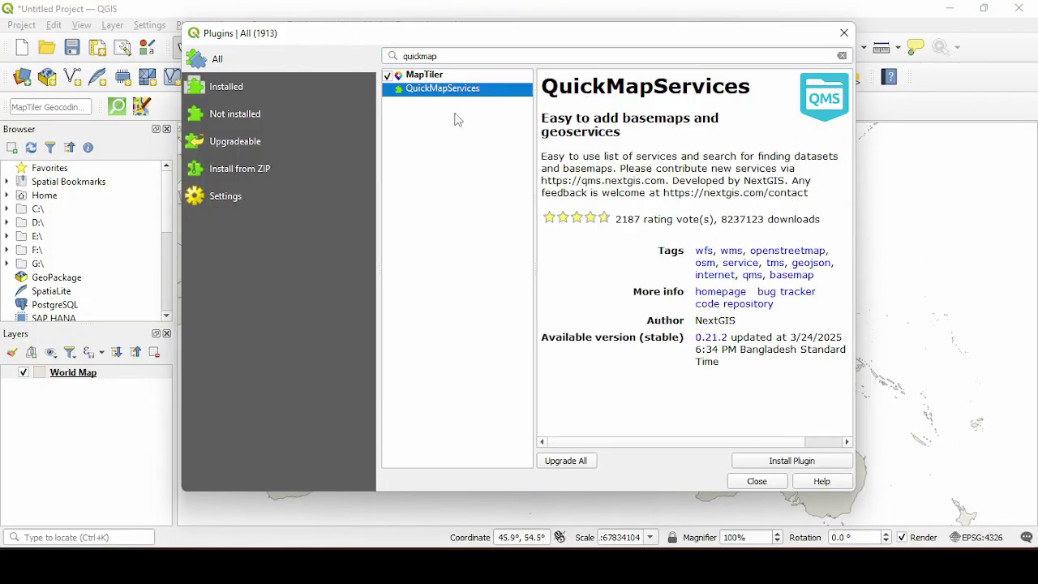
click(791, 464)
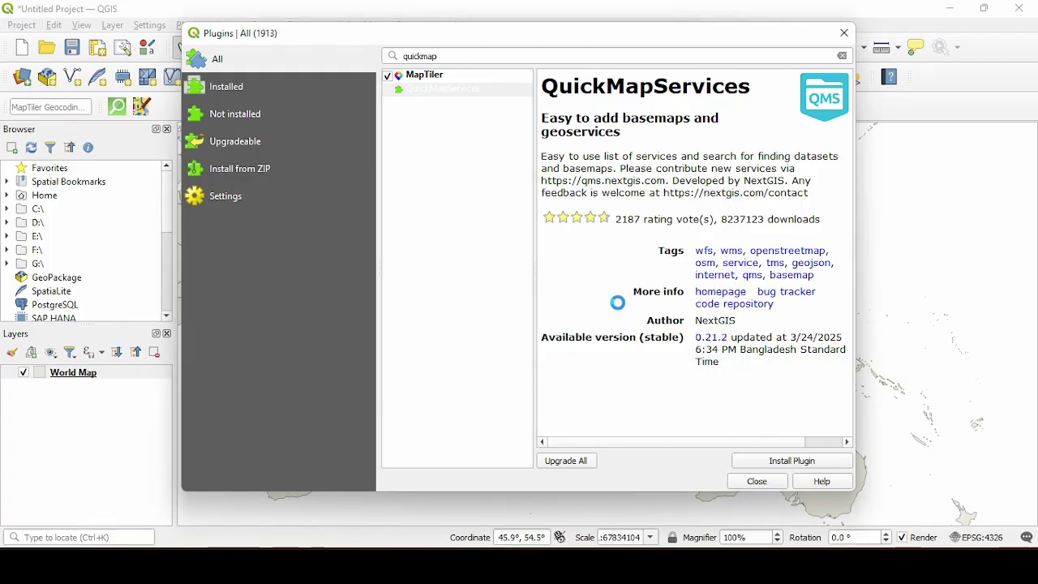
Get the contributed pack of additional services in the QuickMapServices settings and close the settings.
click(340, 25)
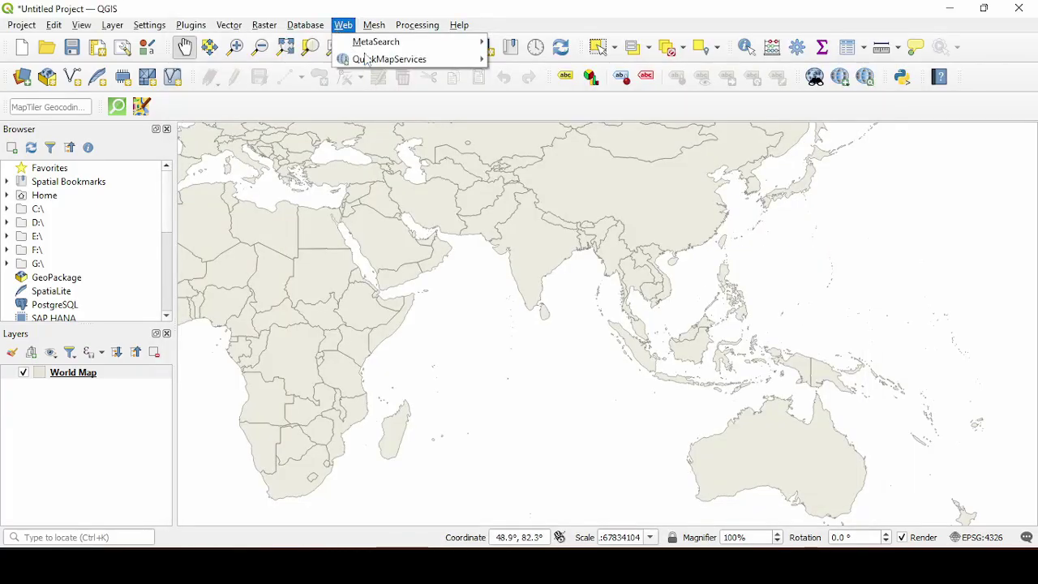
mouse_move(367, 58)
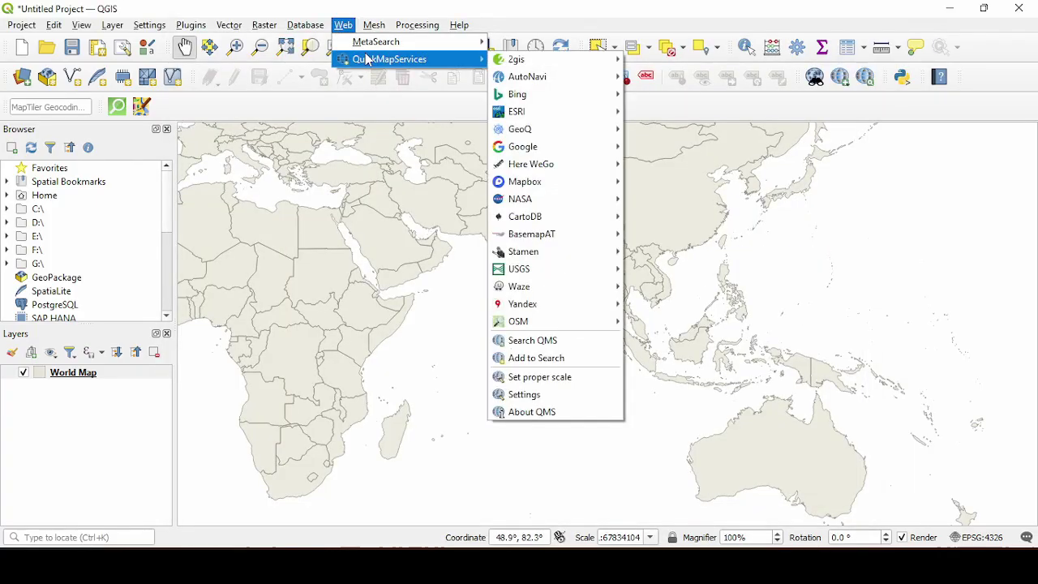
click(559, 399)
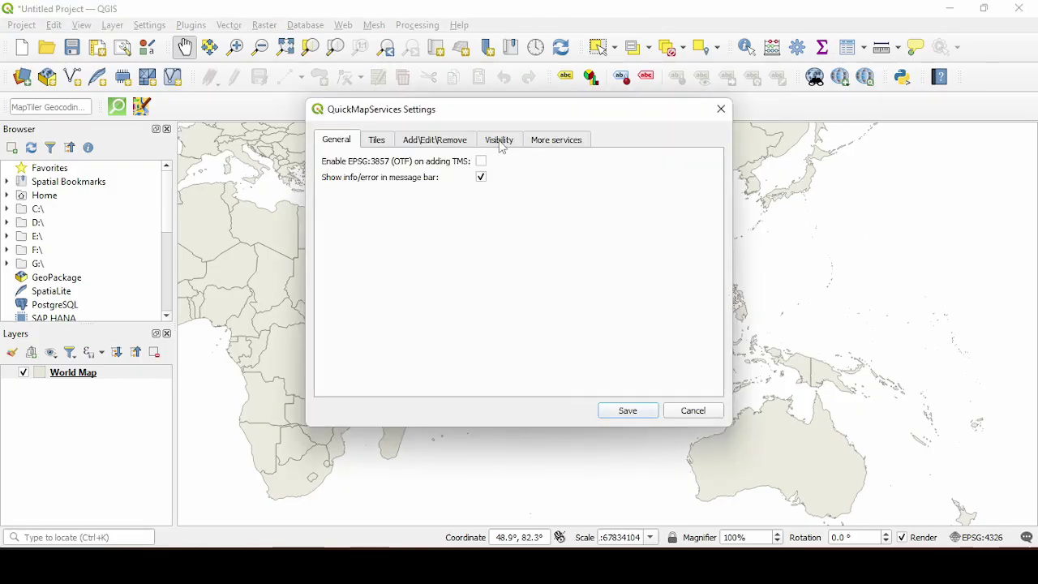
click(502, 144)
click(563, 142)
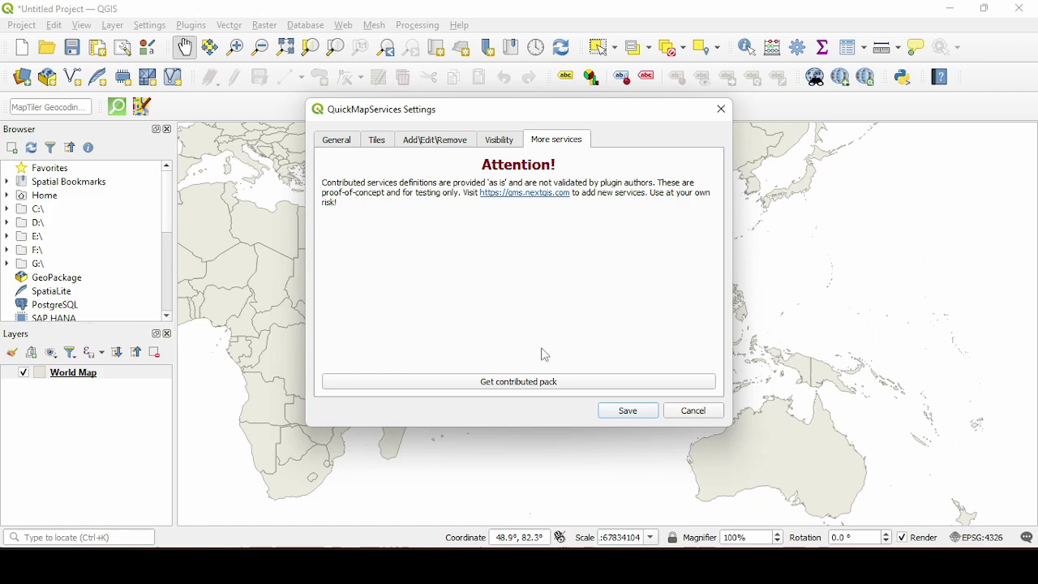
click(497, 382)
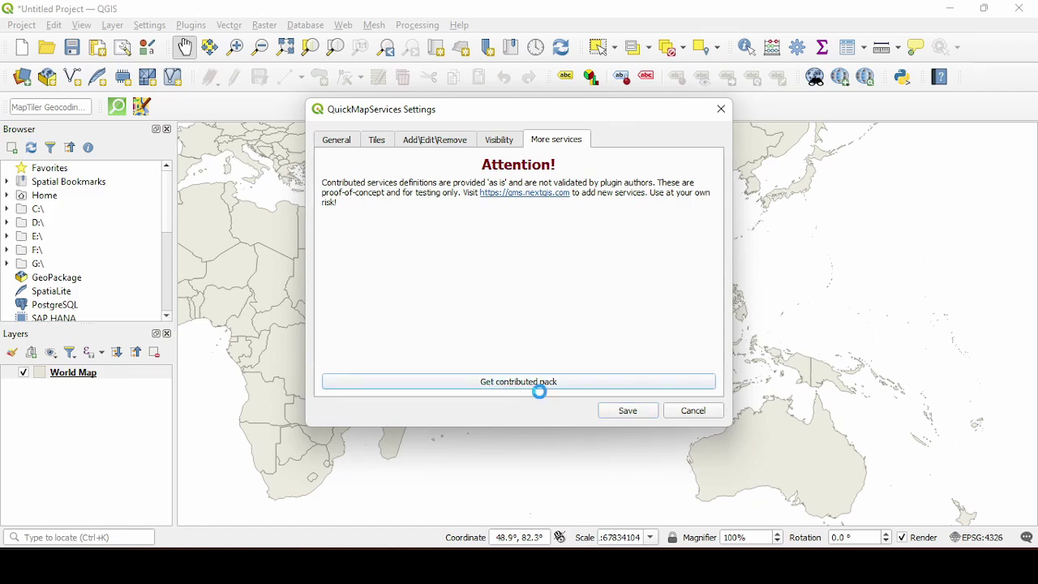
click(601, 291)
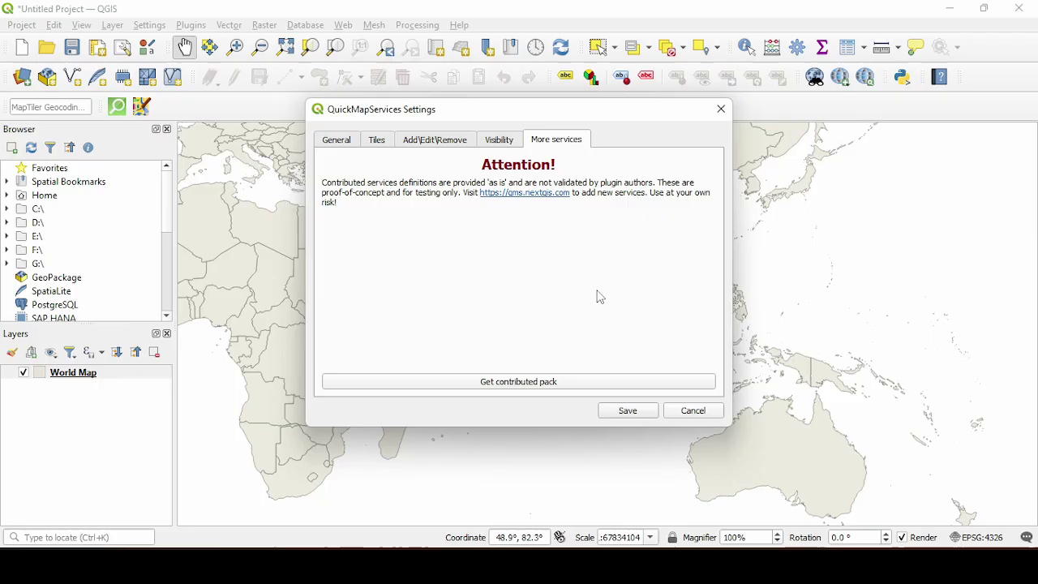
click(721, 109)
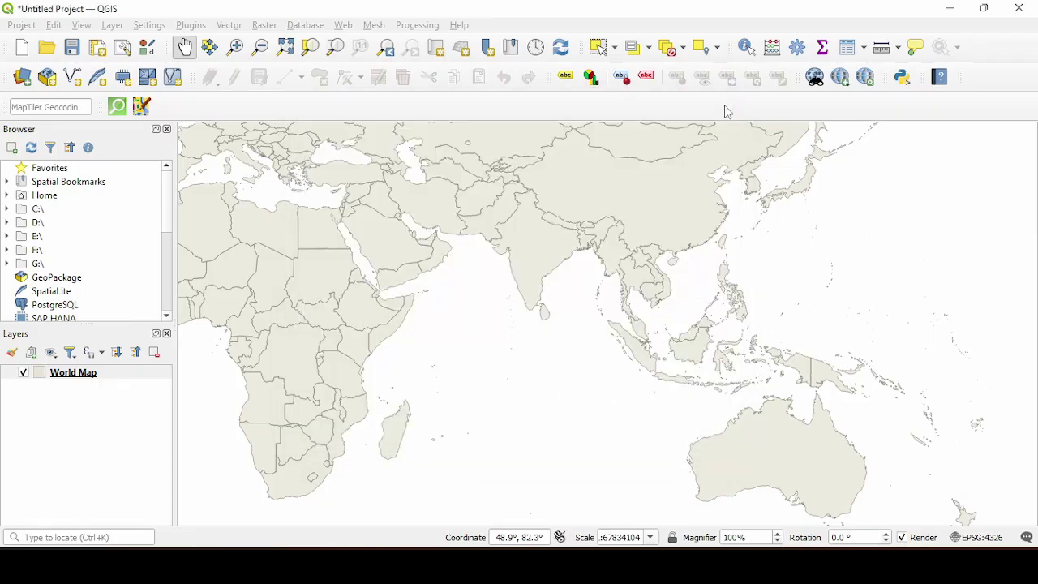
Add the ESRI Satellite basemap from QuickMapServices and hide the World Map layer.
click(341, 25)
mouse_move(365, 63)
mouse_move(571, 103)
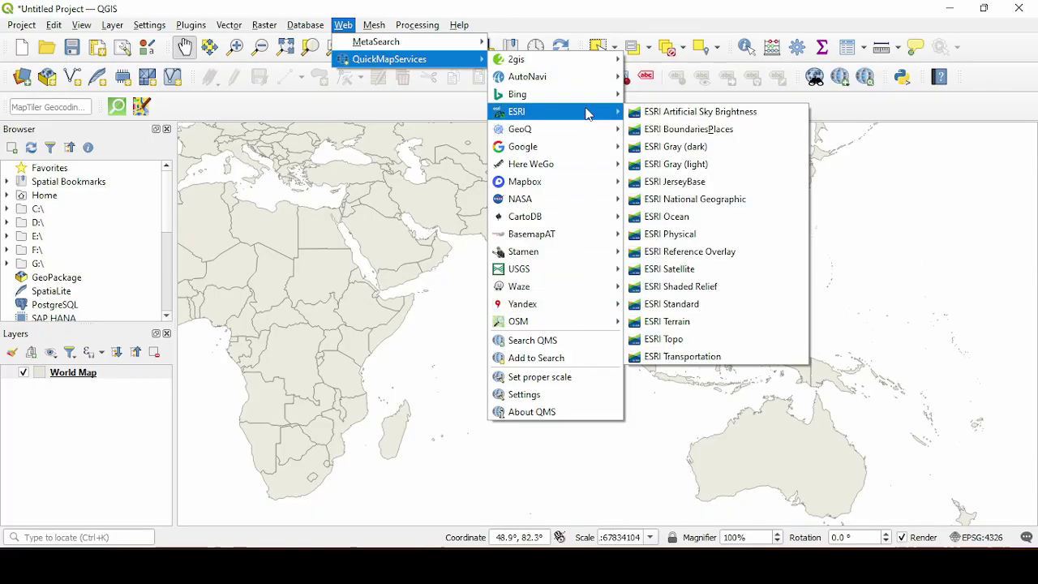
click(707, 276)
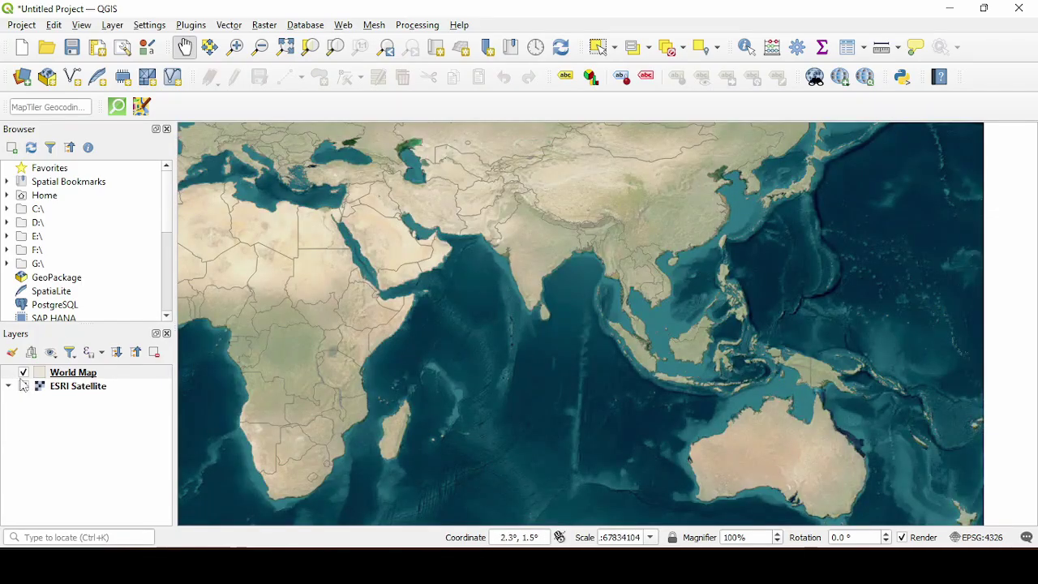
click(22, 373)
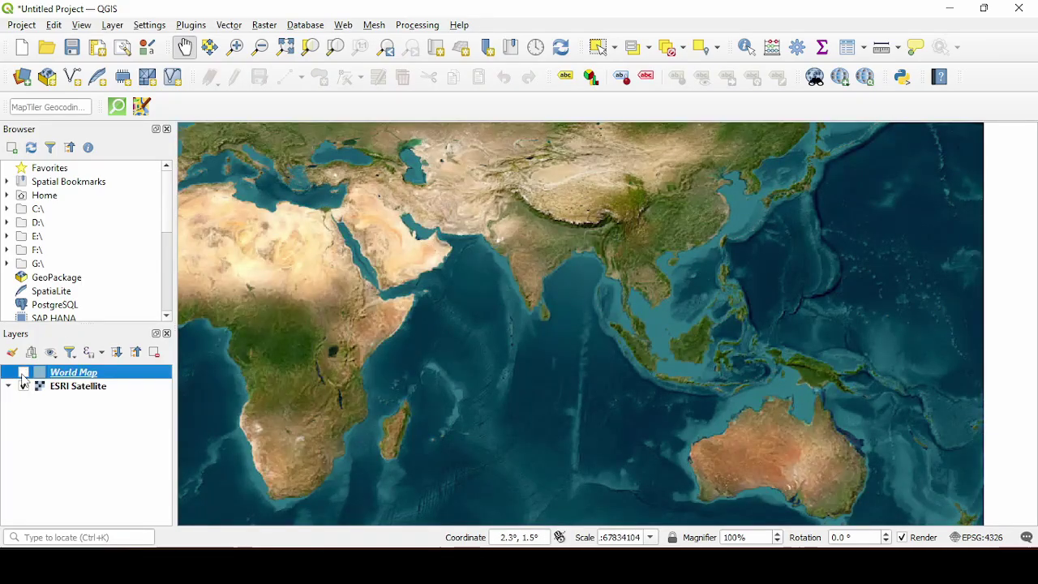
Inspect the satellite imagery of the Persian Gulf and South Asia, then hide ESRI Satellite and show the World Map layer.
scroll(371, 199, up, 3)
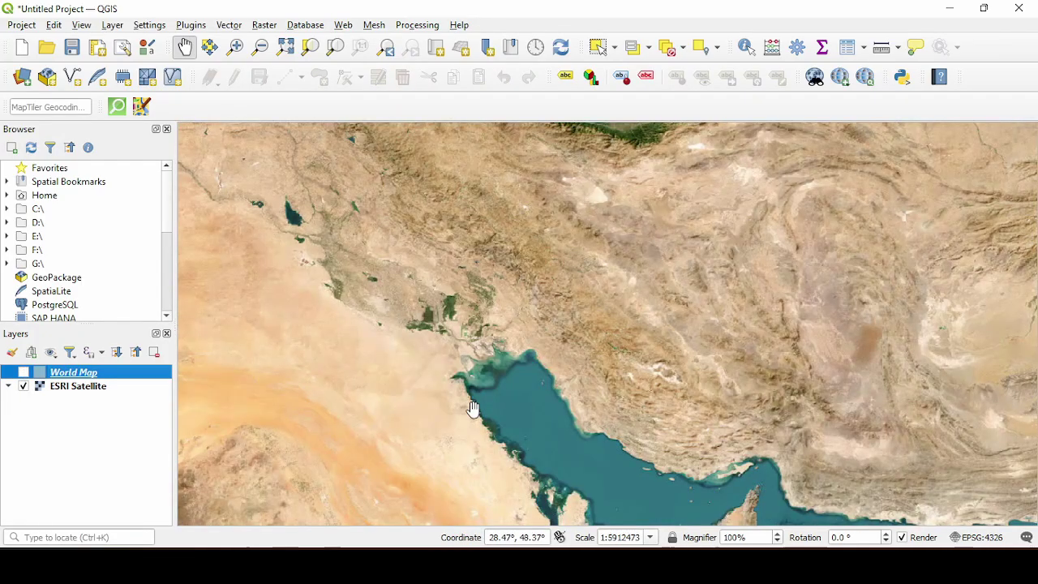
scroll(470, 393, up, 3)
scroll(382, 278, down, 5)
scroll(771, 333, up, 2)
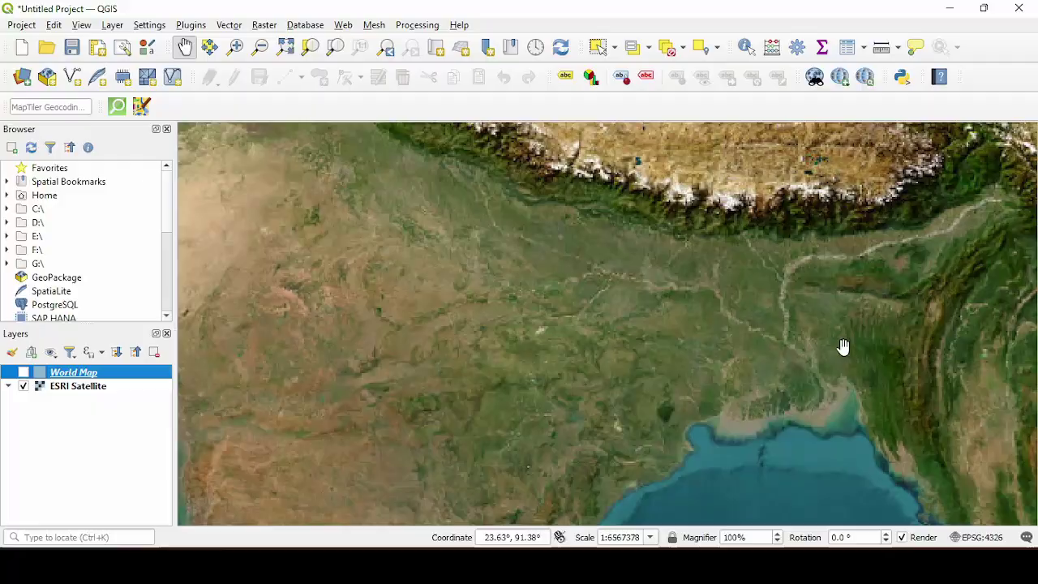
scroll(645, 408, down, 3)
click(23, 386)
click(23, 372)
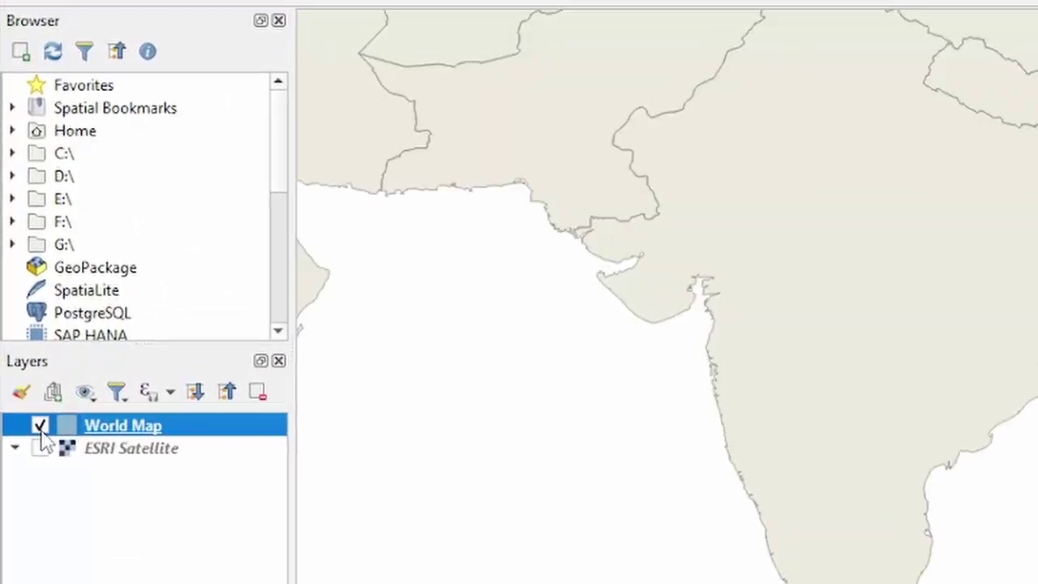
Select India, Bangladesh, Sri Lanka and Myanmar together on the World Map layer.
scroll(946, 246, down, 2)
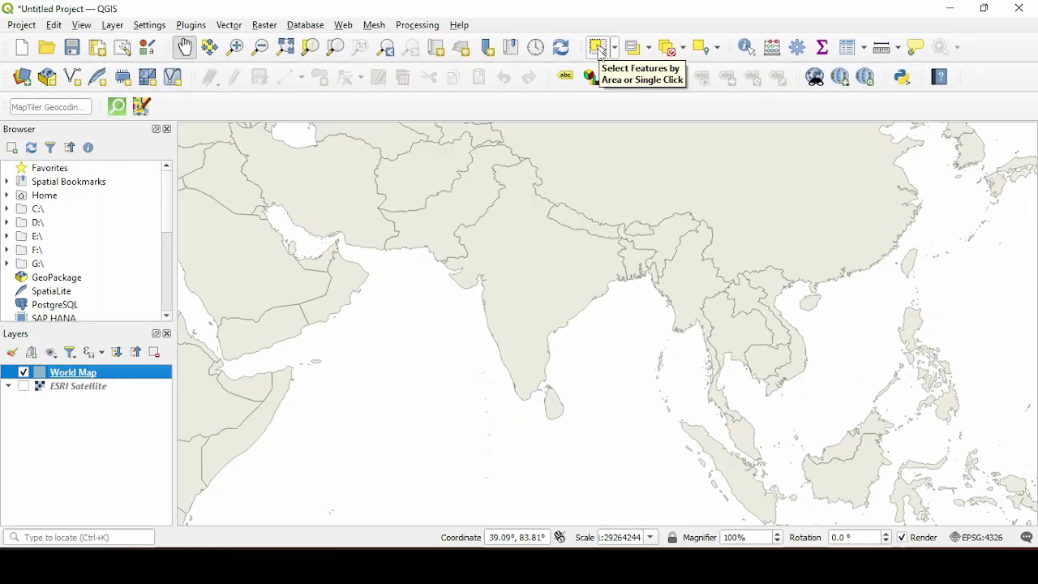
click(600, 50)
click(535, 289)
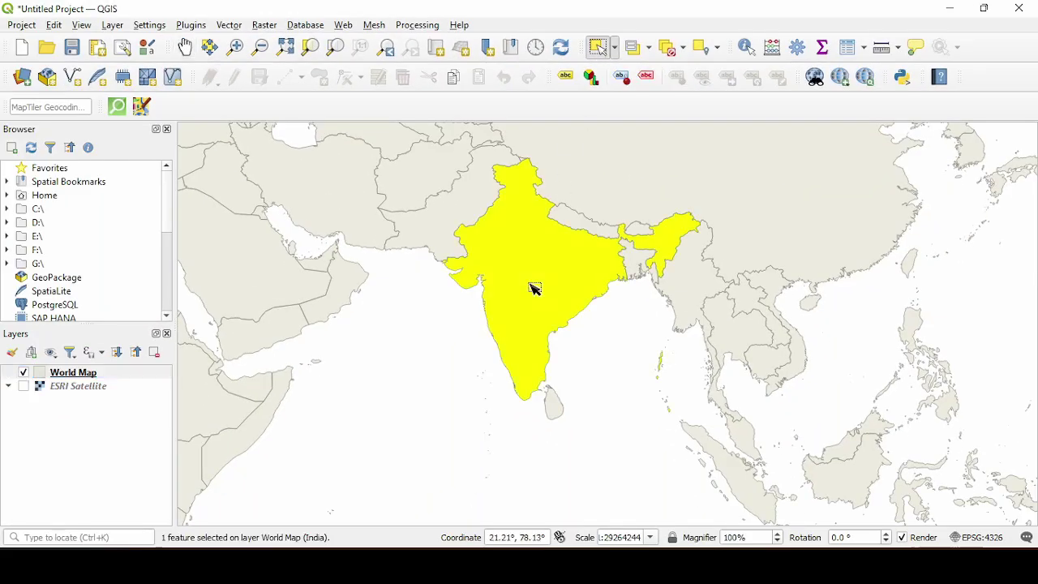
ctrl+click(641, 266)
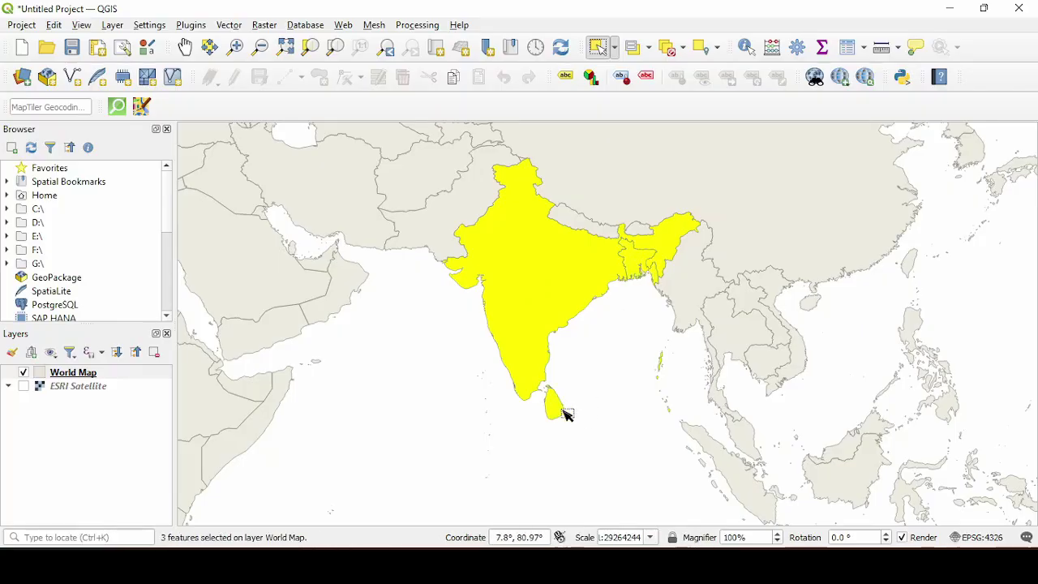
ctrl+click(699, 286)
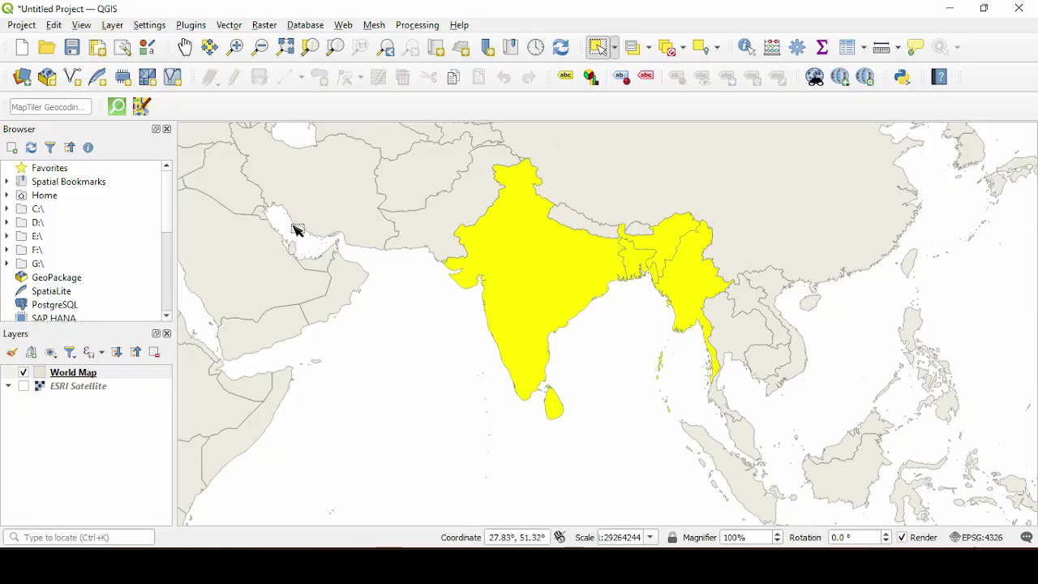
Export the selected World Map countries as a GeoPackage file named map and add it to the project.
right_click(102, 379)
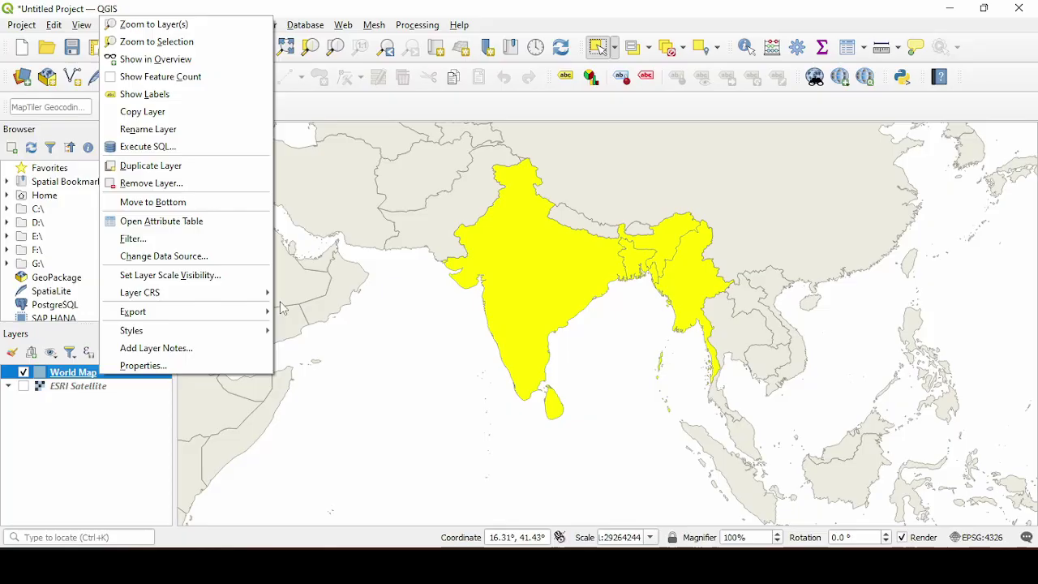
mouse_move(261, 313)
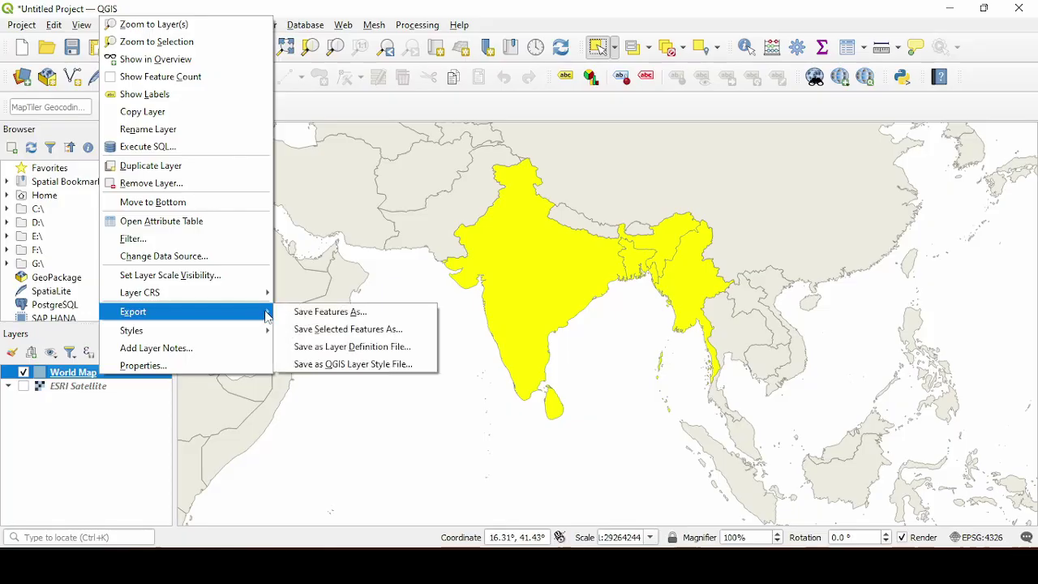
click(383, 329)
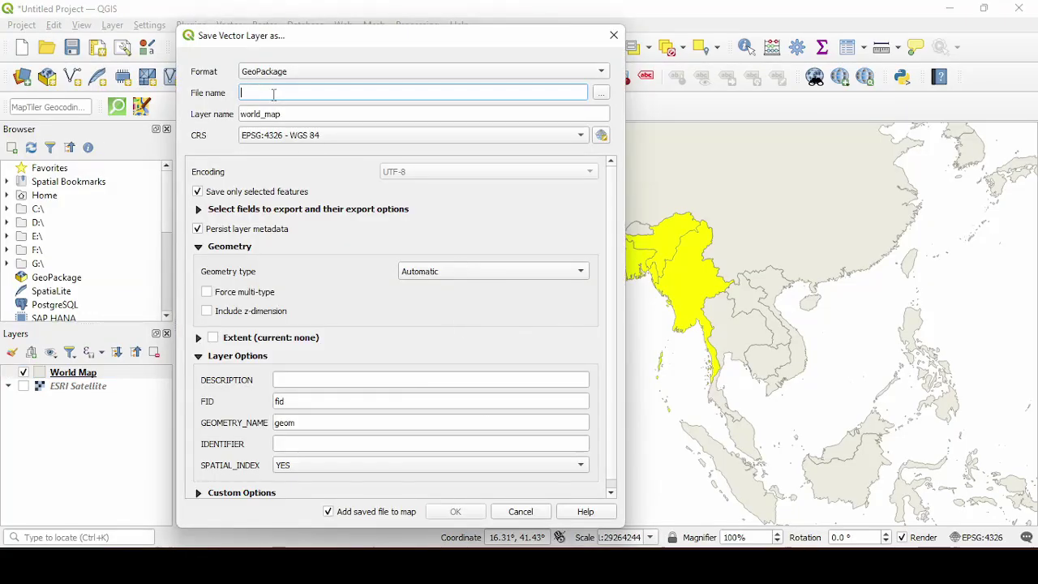
text(map)
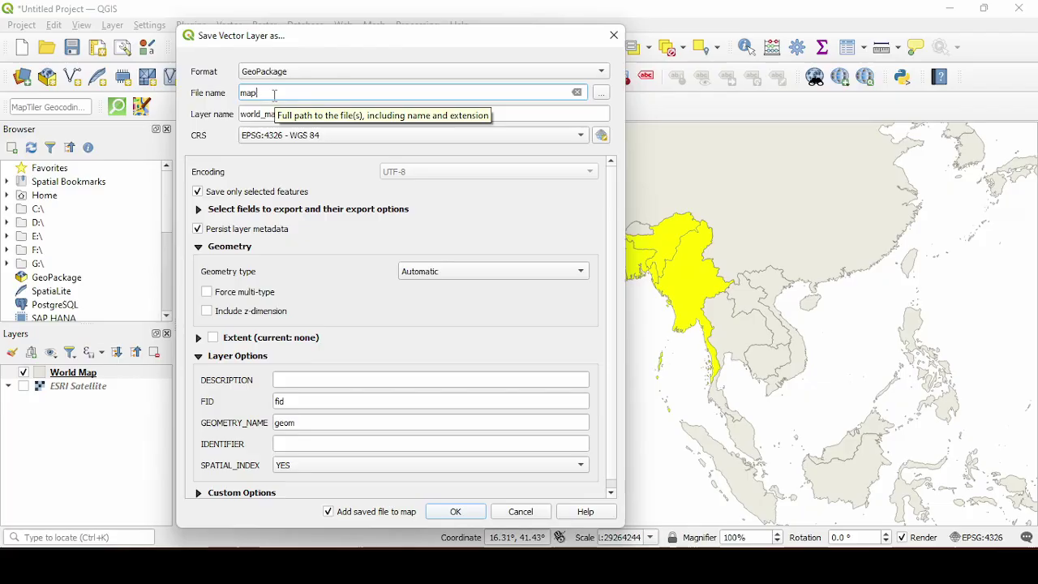
click(456, 511)
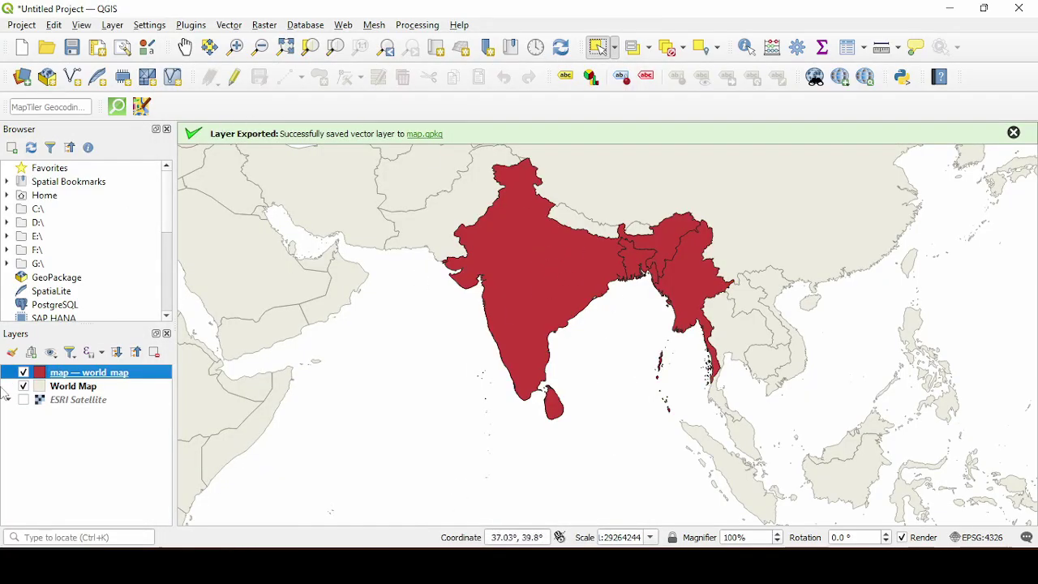
Remove the World Map layer from the project, then select the exported map layer.
right_click(97, 387)
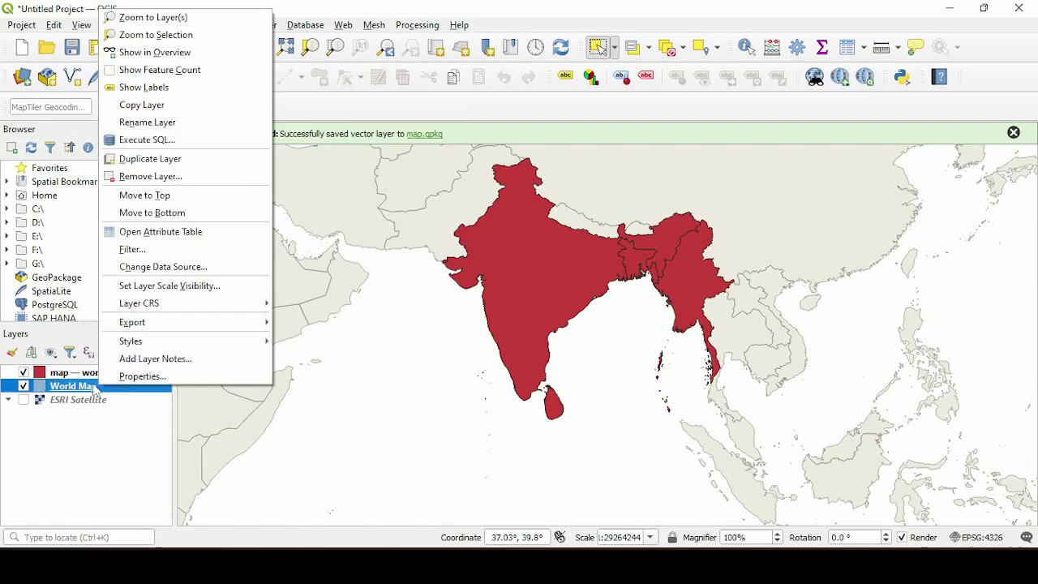
click(215, 175)
click(486, 298)
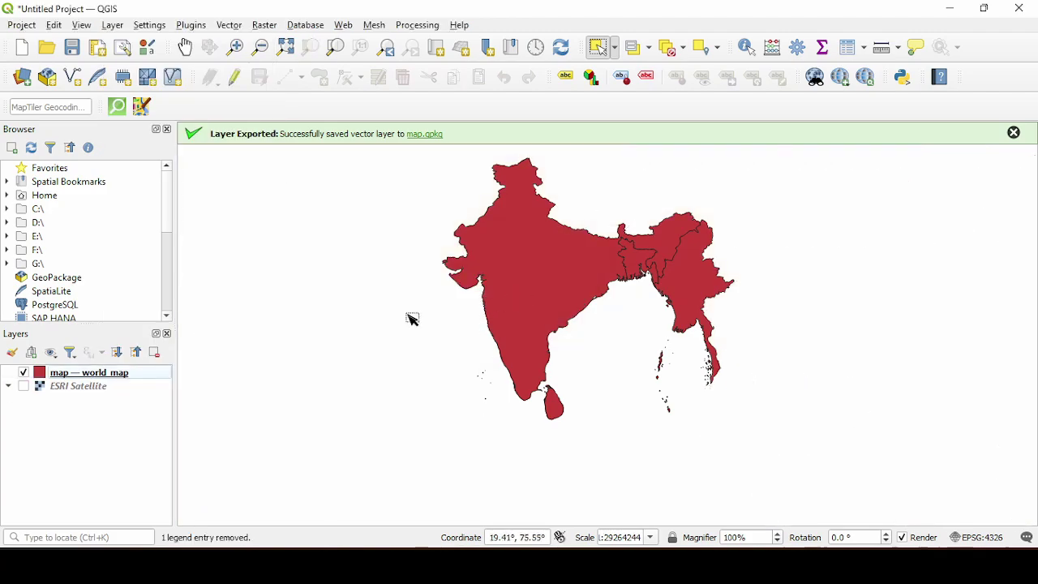
click(97, 378)
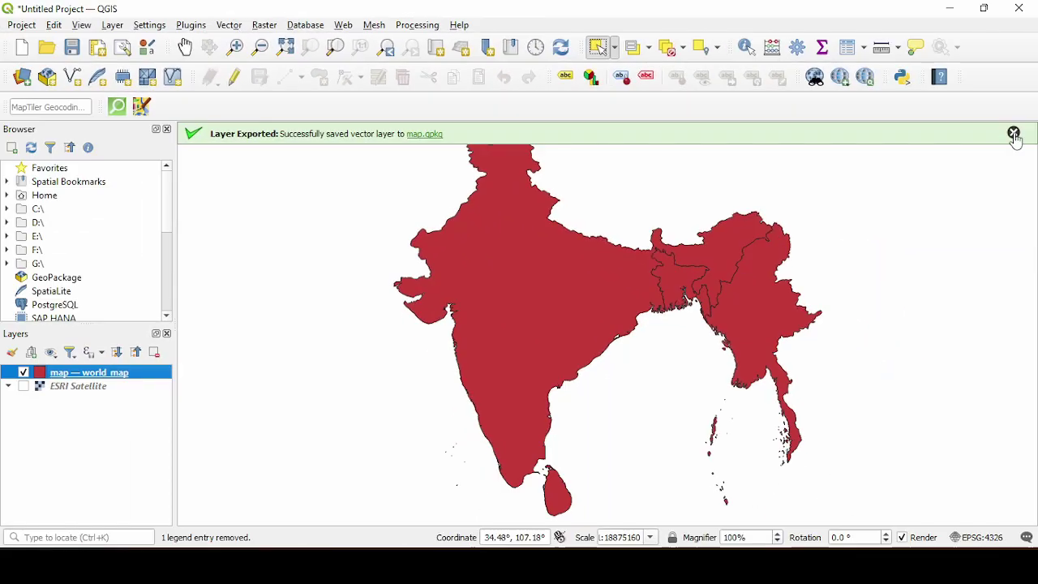
click(1015, 137)
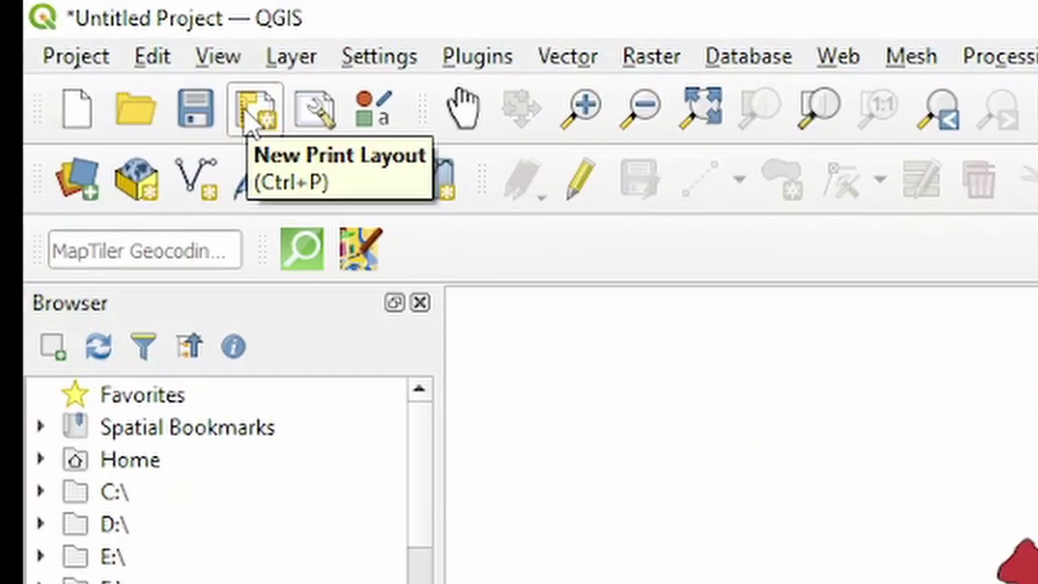
Create a new print layout titled map.
click(118, 57)
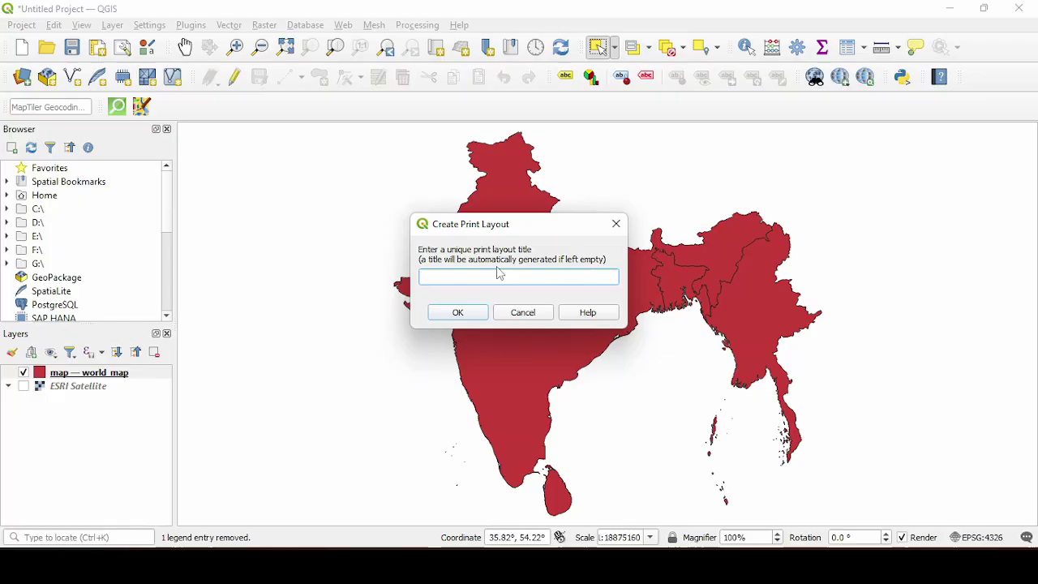
text(map)
key(Return)
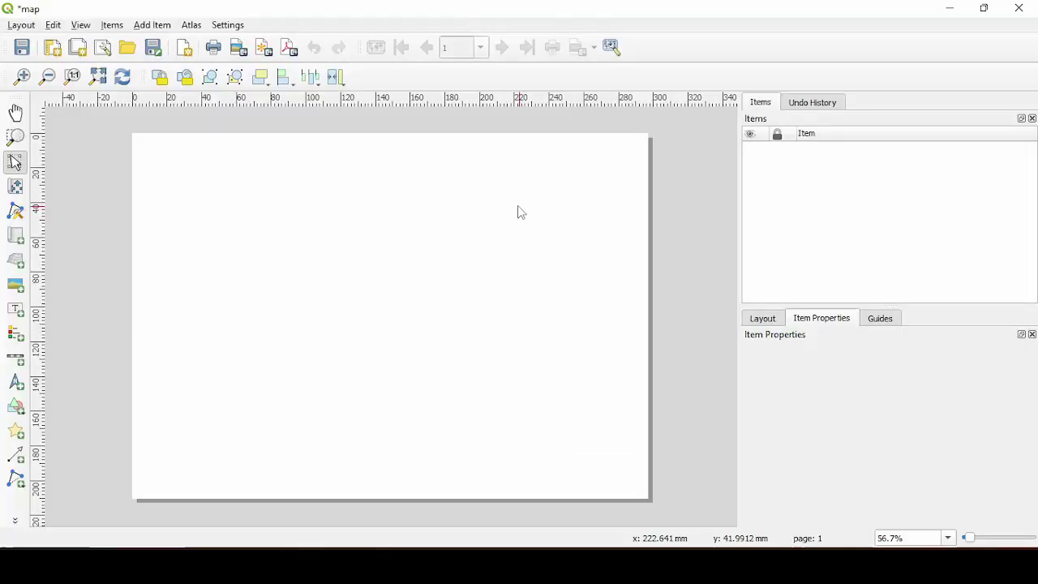
Set the layout page size to 1920×1080 (16:9) and make the page's background fill transparent.
click(339, 256)
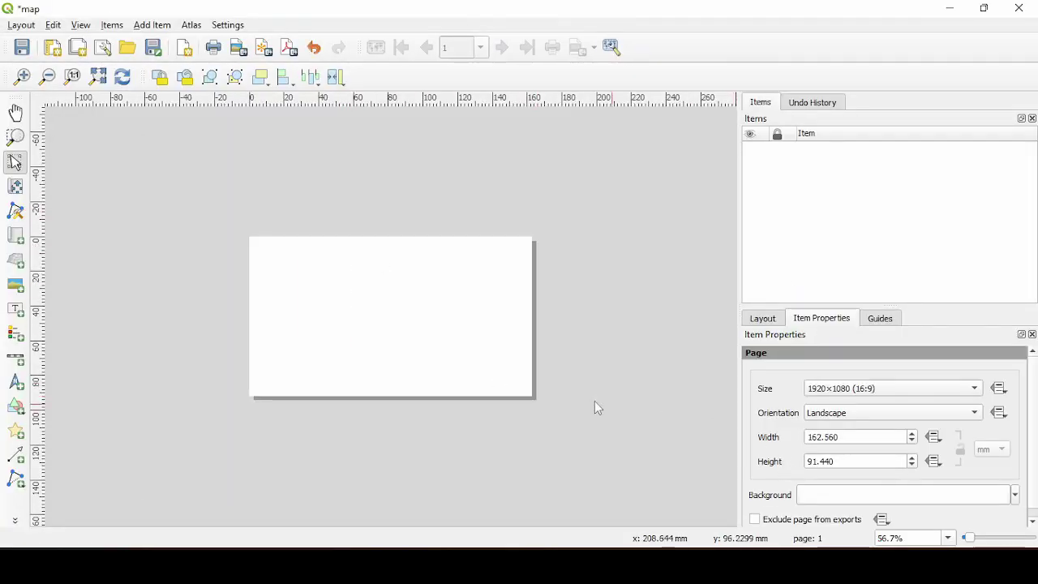
scroll(355, 310, up, 3)
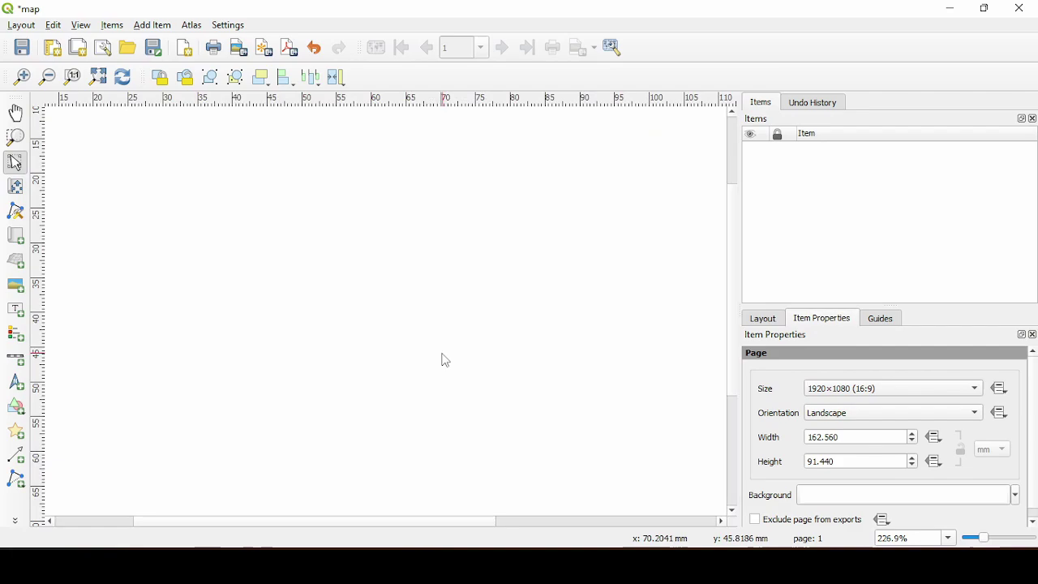
scroll(442, 357, down, 2)
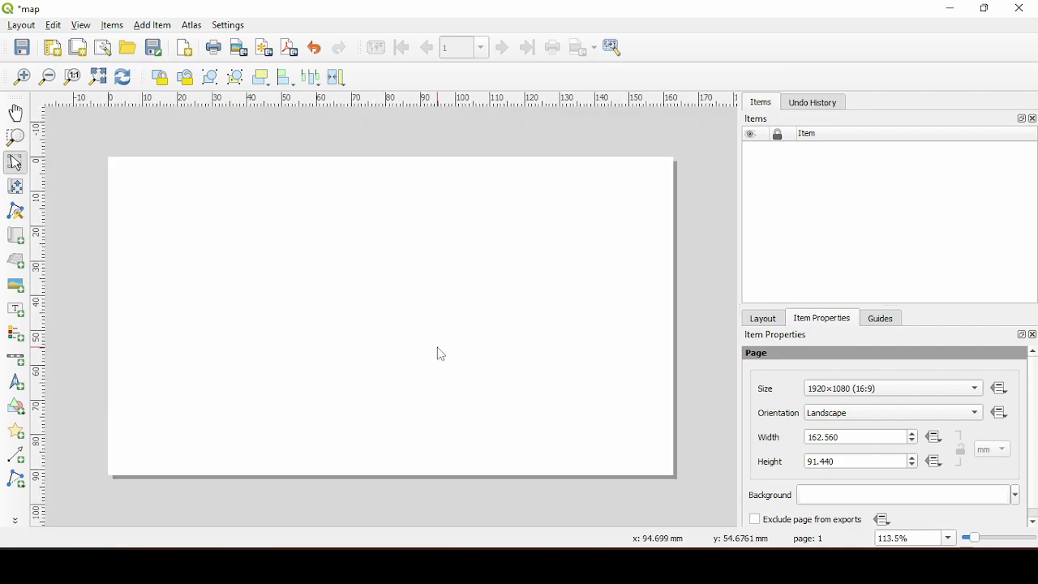
click(909, 495)
drag(898, 511, 768, 510)
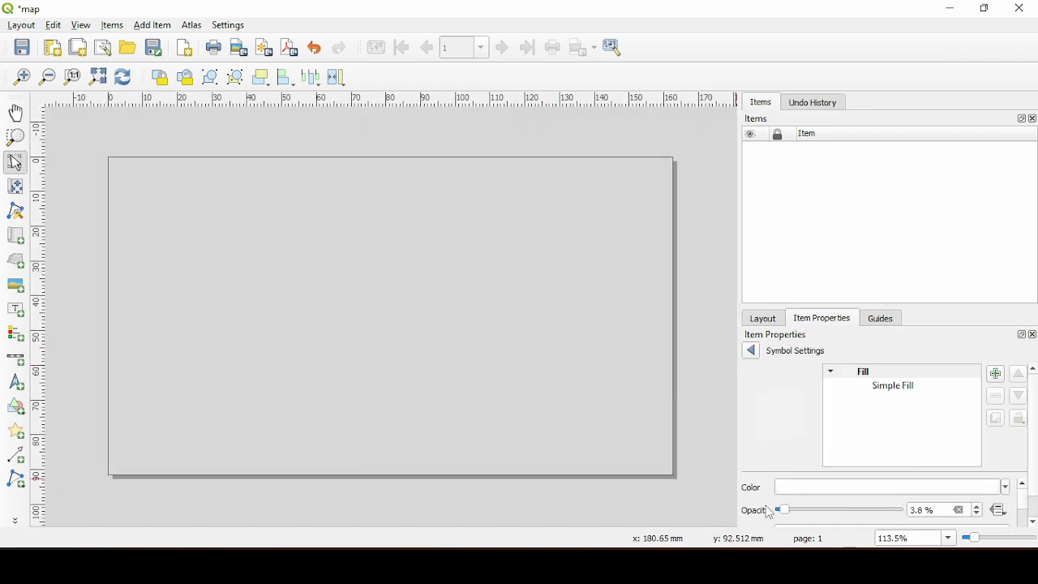
click(751, 351)
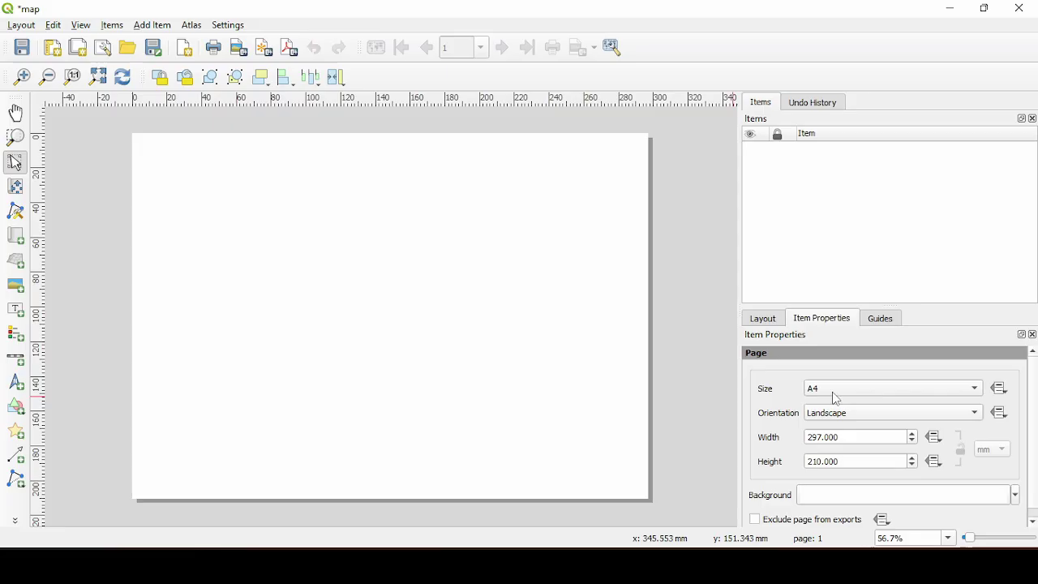
click(874, 388)
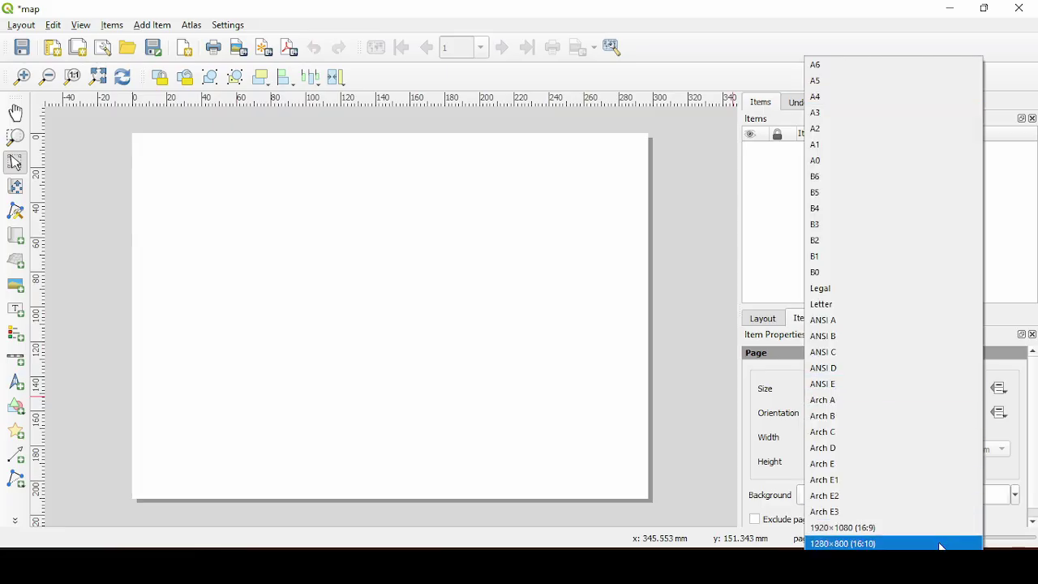
click(870, 536)
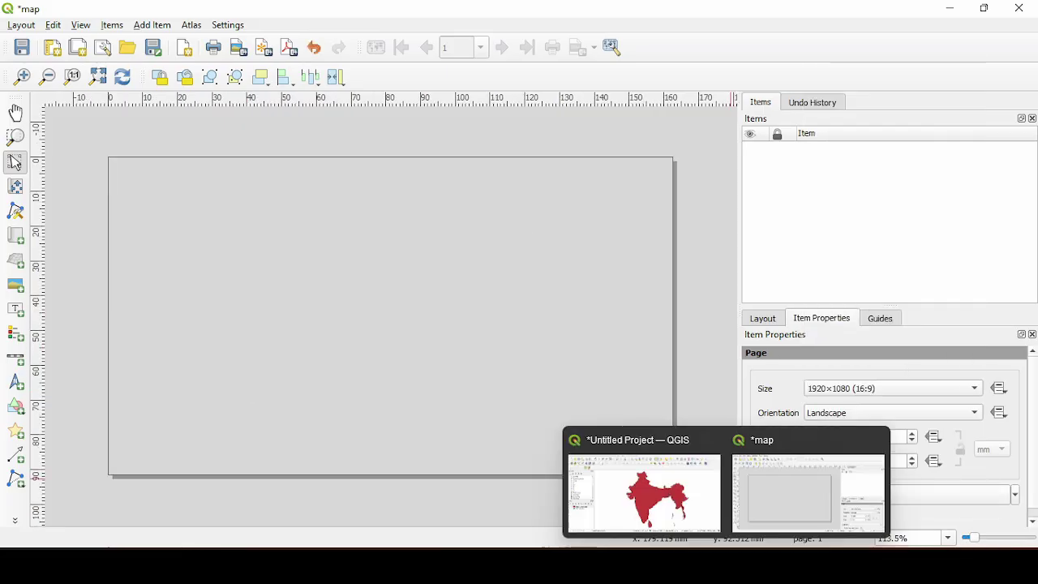
Add a map of the exported countries covering the whole layout page and turn off the map item's background.
click(662, 459)
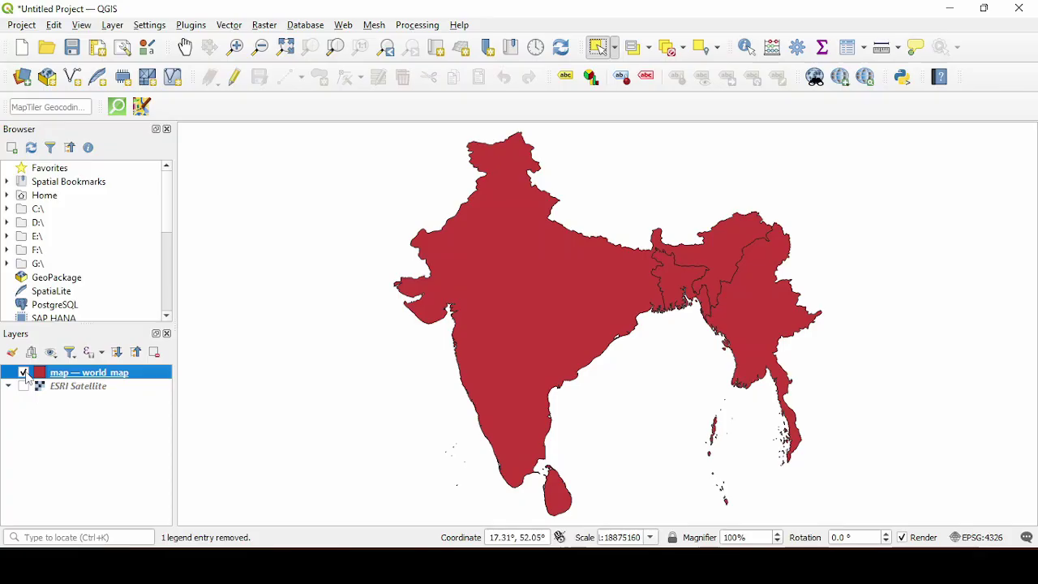
click(807, 482)
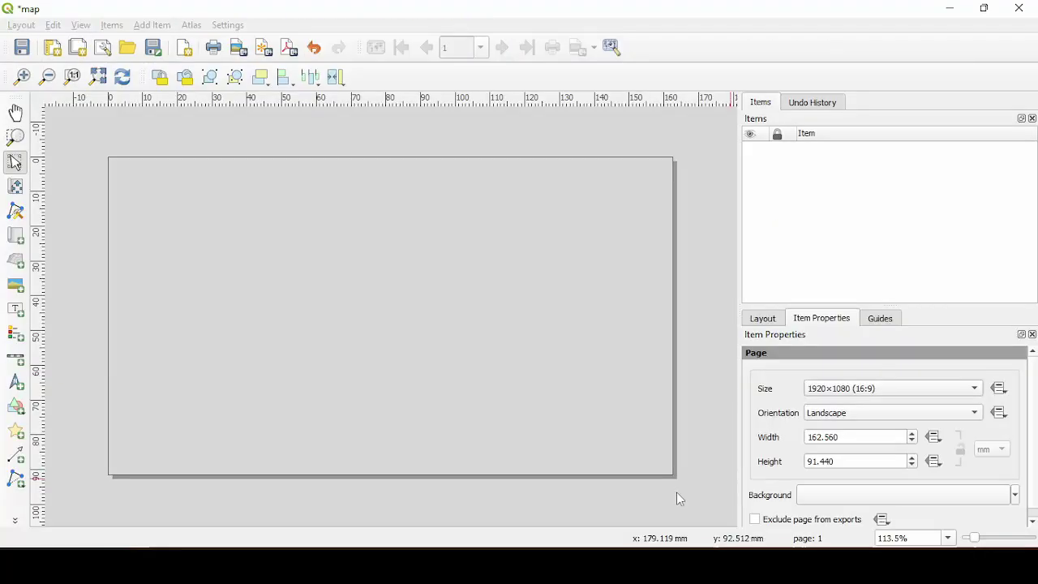
click(16, 236)
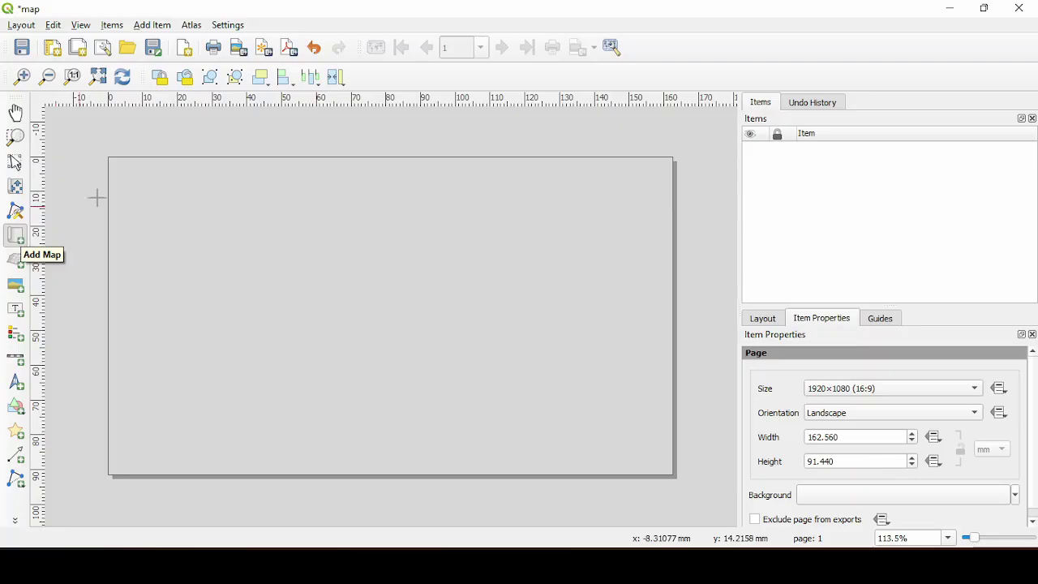
drag(108, 156, 675, 479)
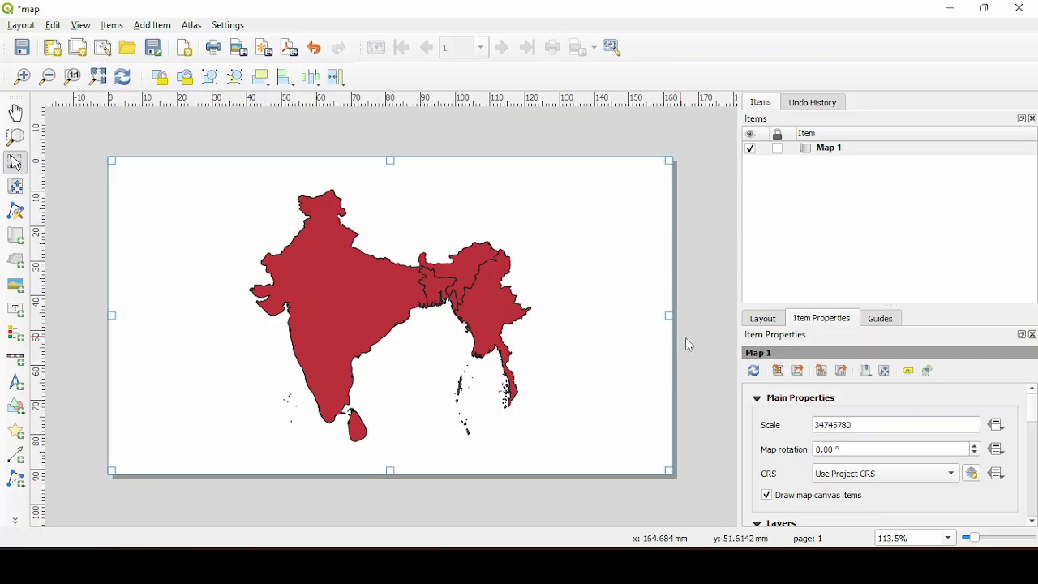
scroll(807, 439, down, 10)
click(771, 425)
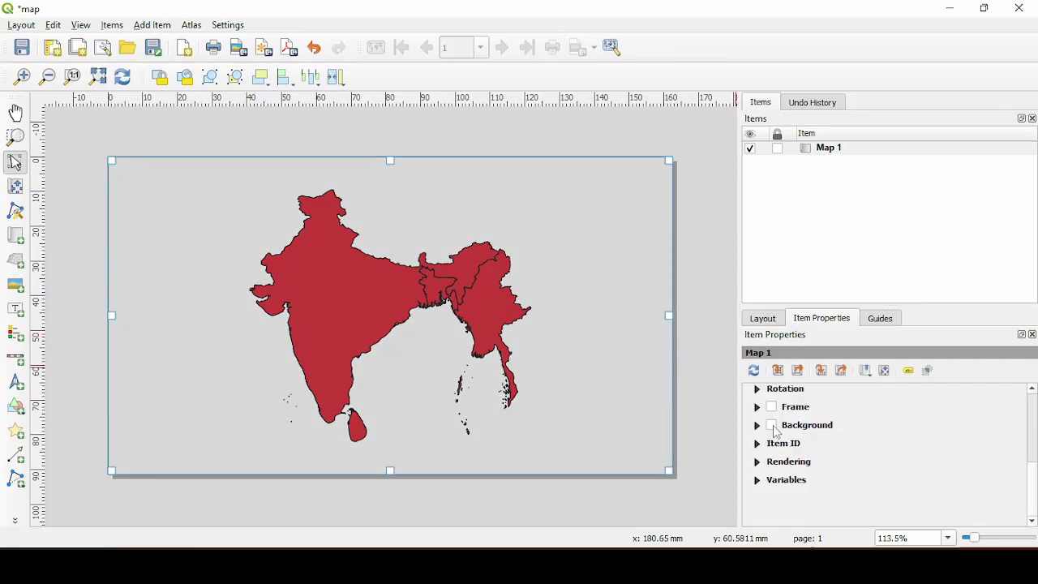
scroll(786, 496, up, 2)
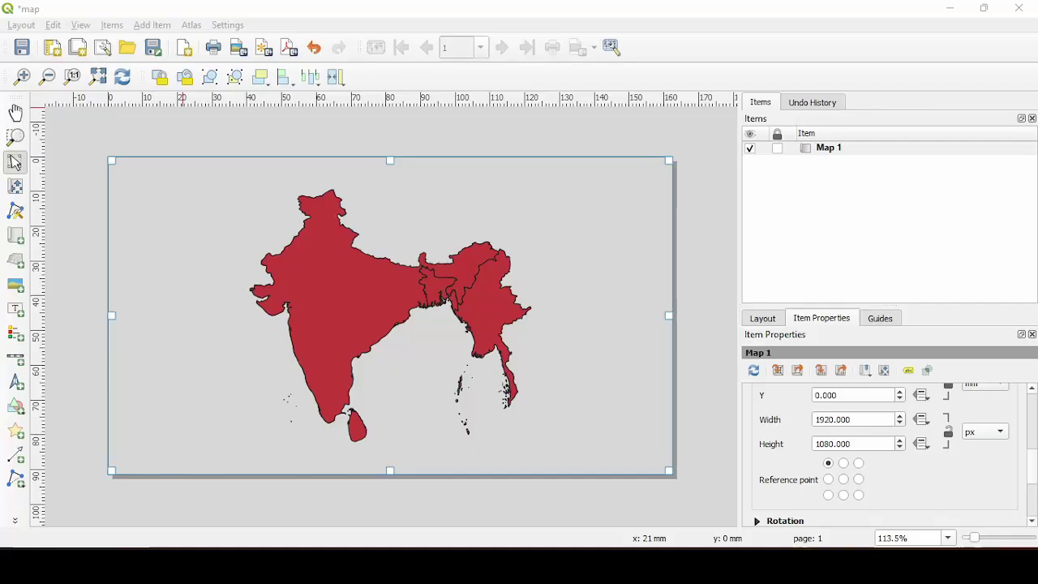
Export the print layout to the Desktop as map animaiton.svg, with map layers as SVG groups.
click(345, 79)
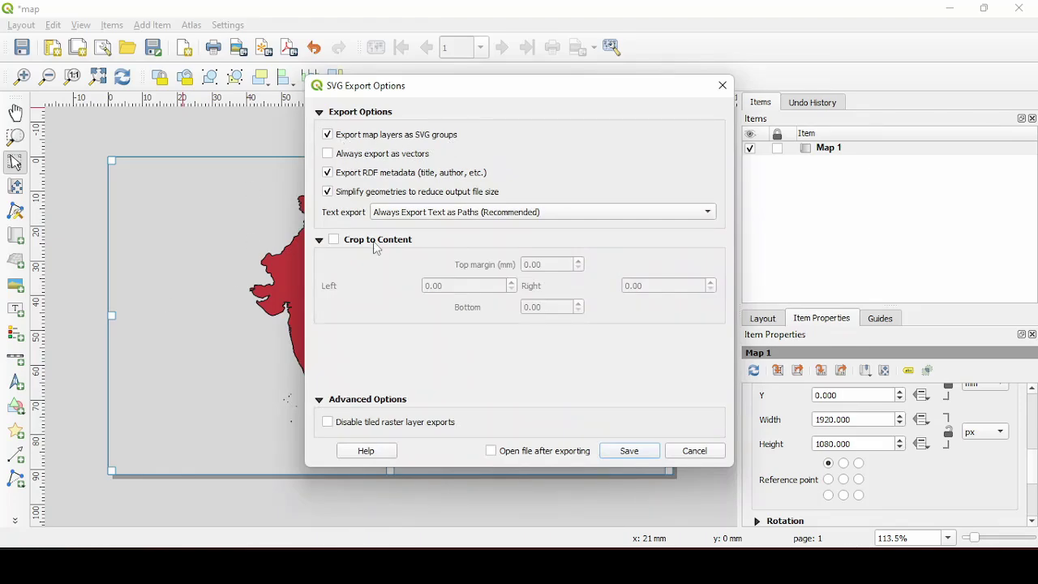
click(623, 454)
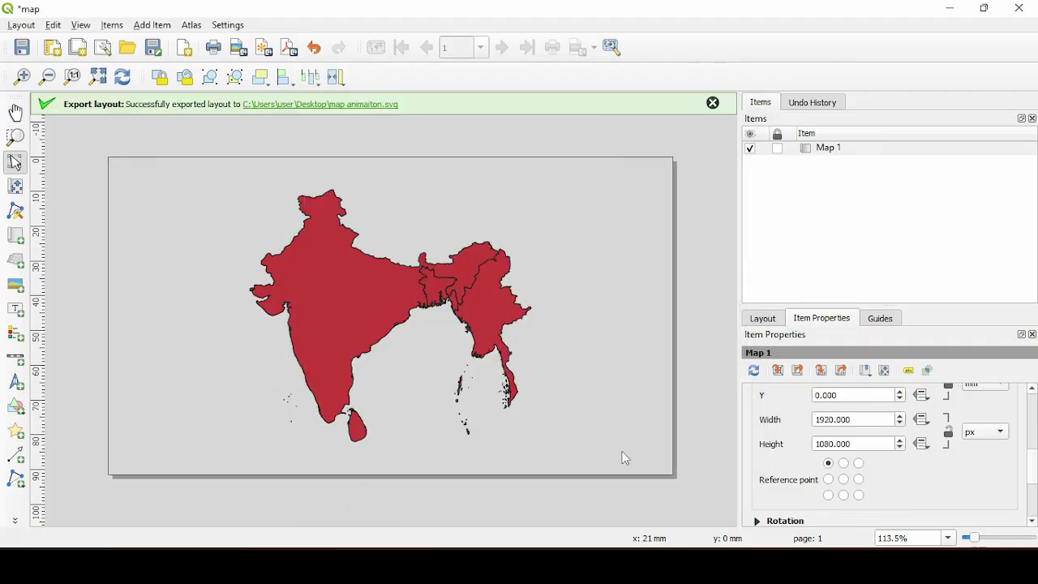
click(713, 106)
In the main project window, hide the map — world_map layer and show the ESRI Satellite layer.
mouse_move(726, 566)
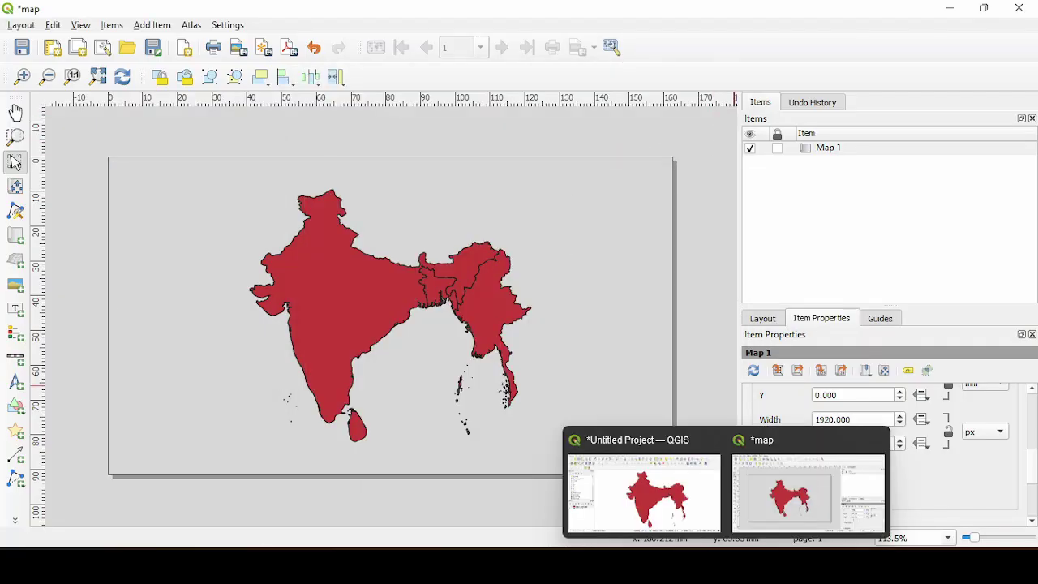
click(663, 524)
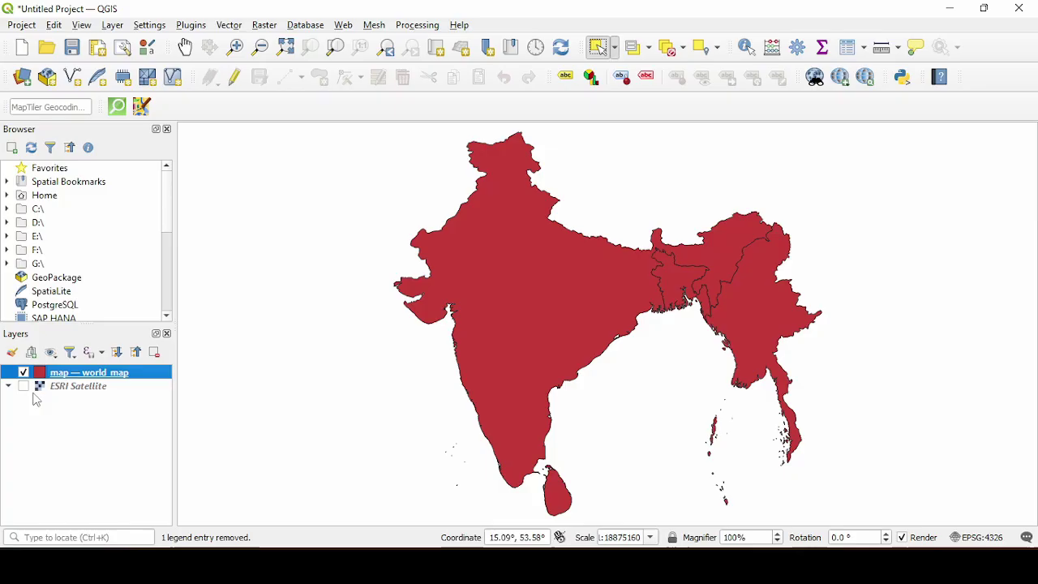
click(23, 373)
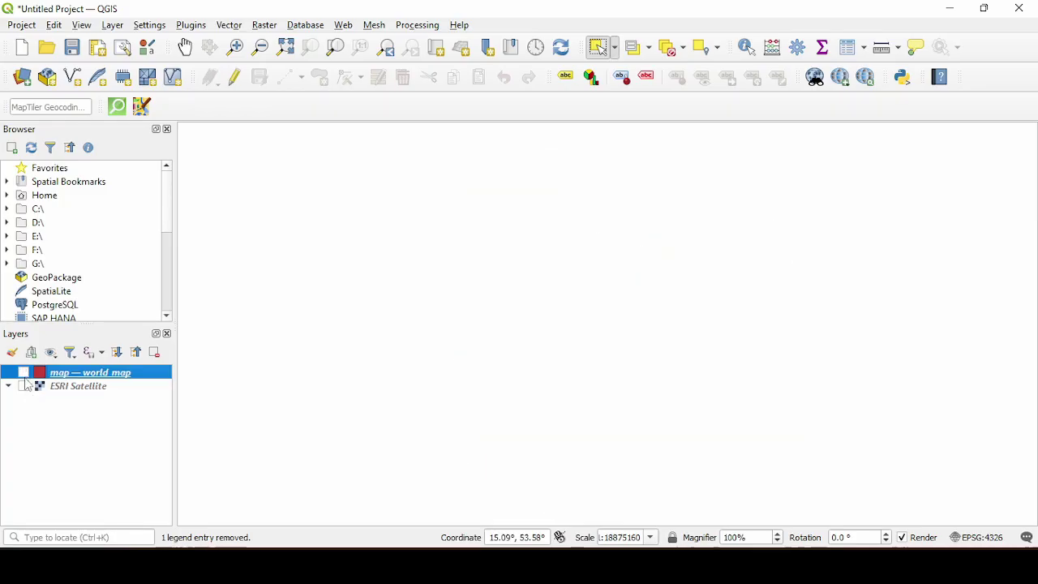
click(23, 387)
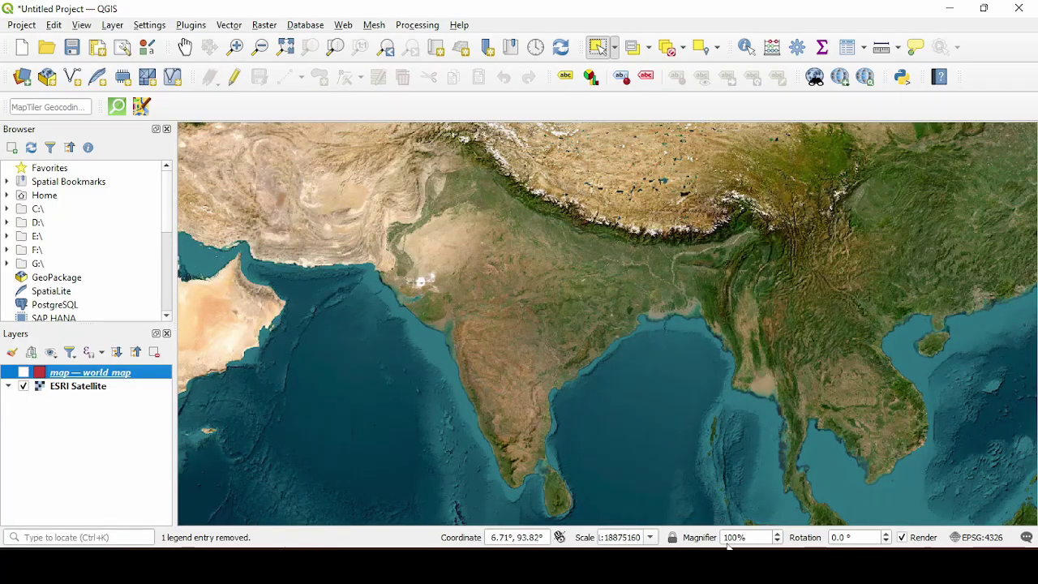
Return to the print layout and refresh its view.
mouse_move(733, 542)
click(767, 511)
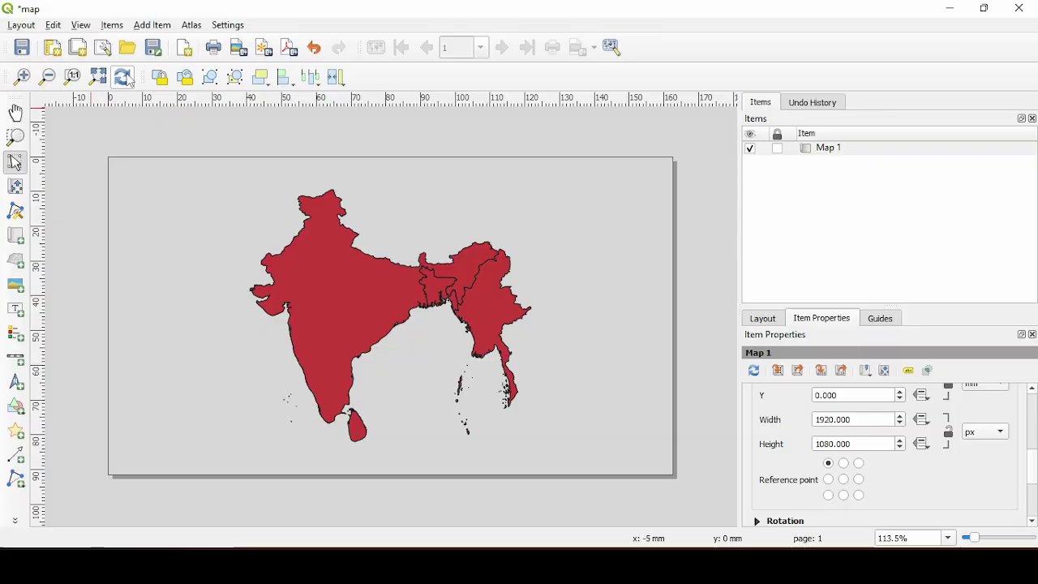
click(124, 77)
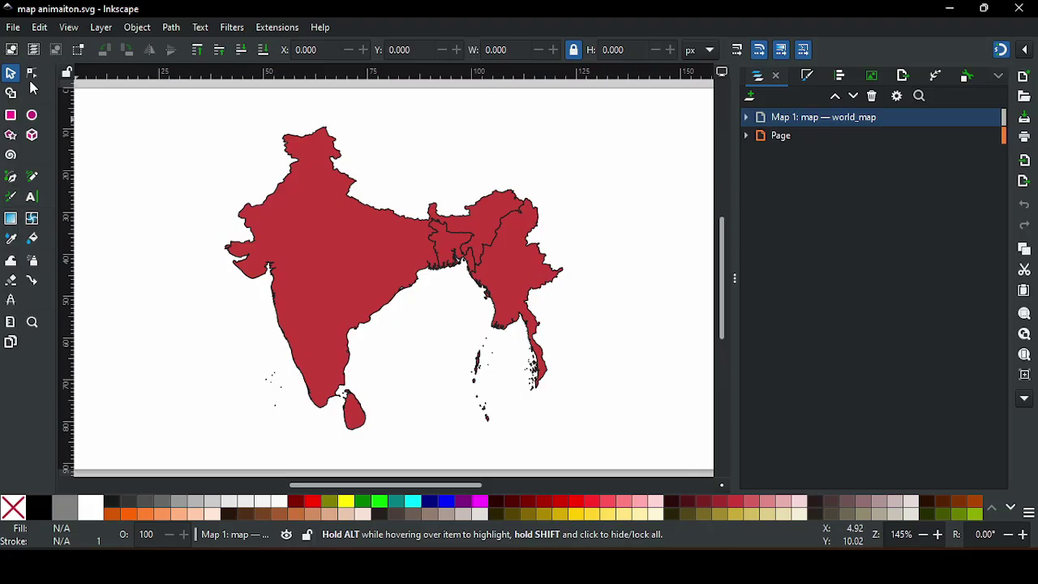
click(13, 28)
click(180, 336)
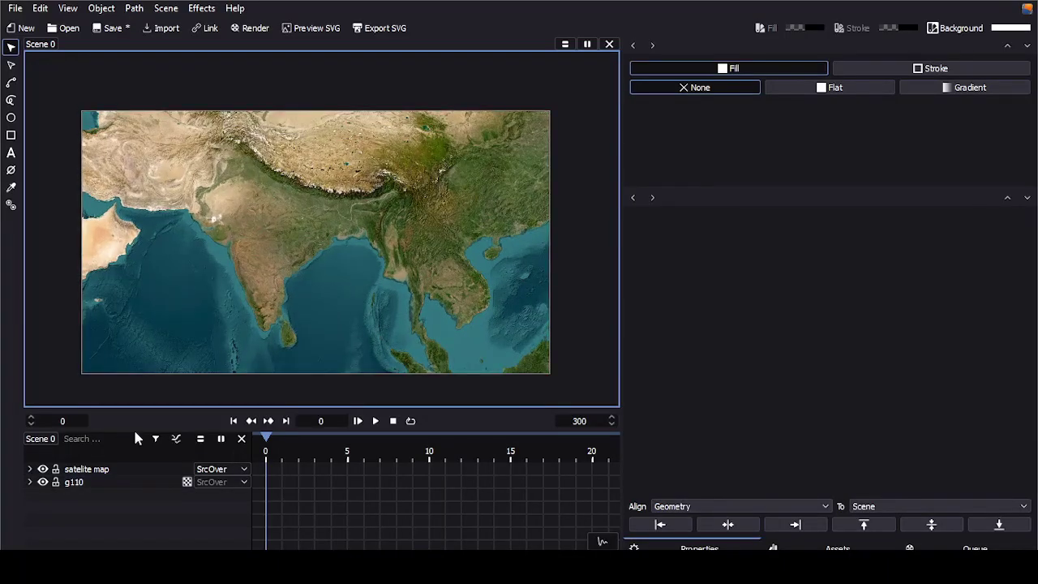
In the Friction animation editor, move the g110 country group above the satelite map layer.
click(124, 472)
click(122, 482)
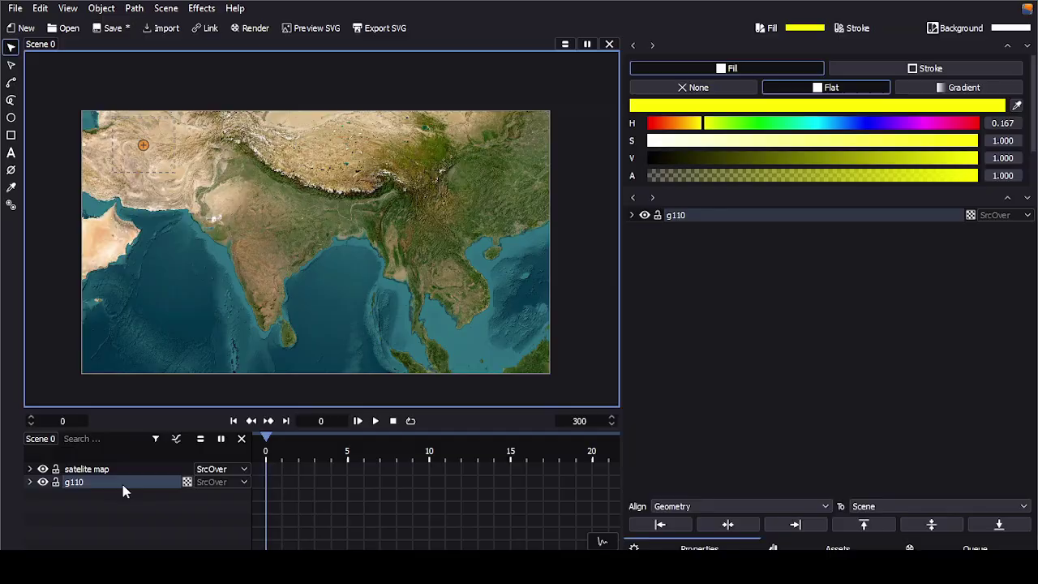
drag(90, 485, 101, 469)
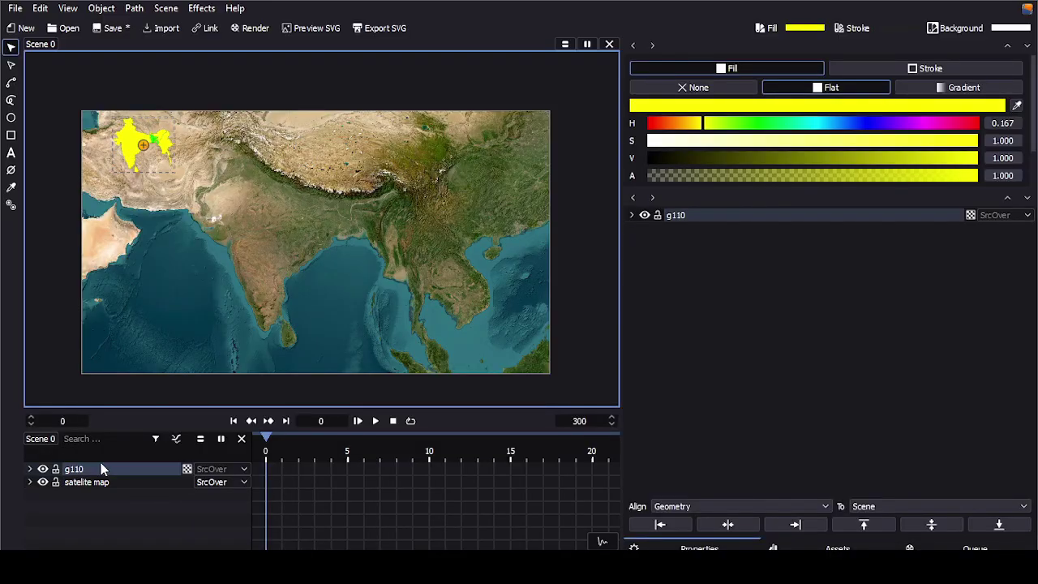
click(127, 153)
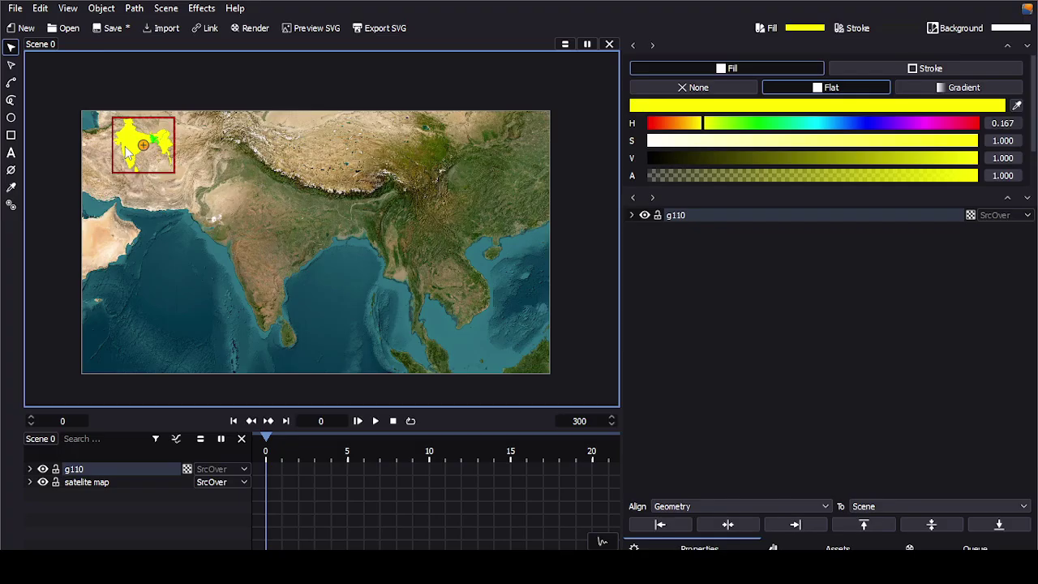
click(128, 152)
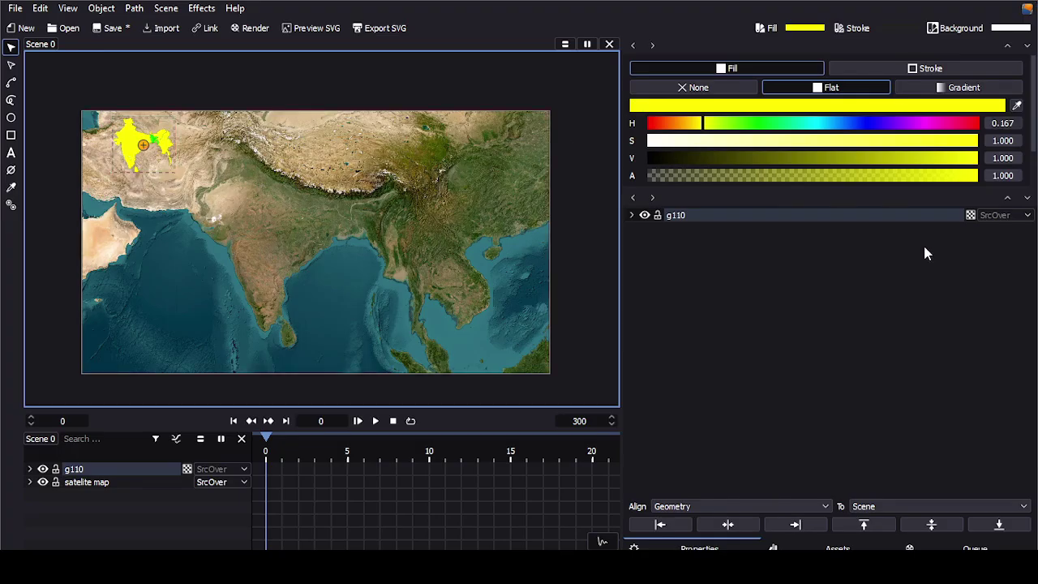
click(67, 8)
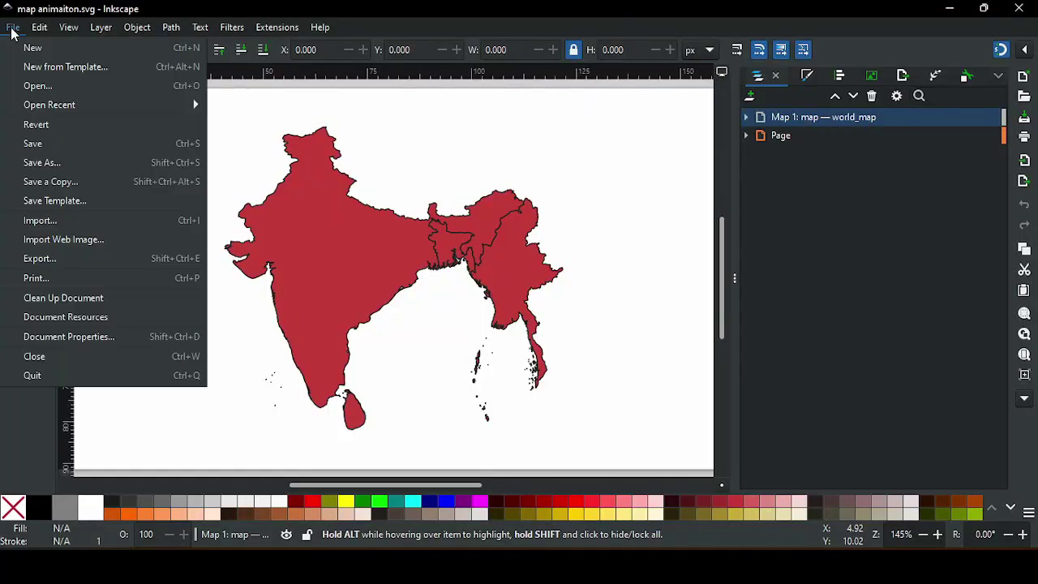
Switch to map animaiton.svg in Inkscape and set the page units to px in the document properties.
click(181, 337)
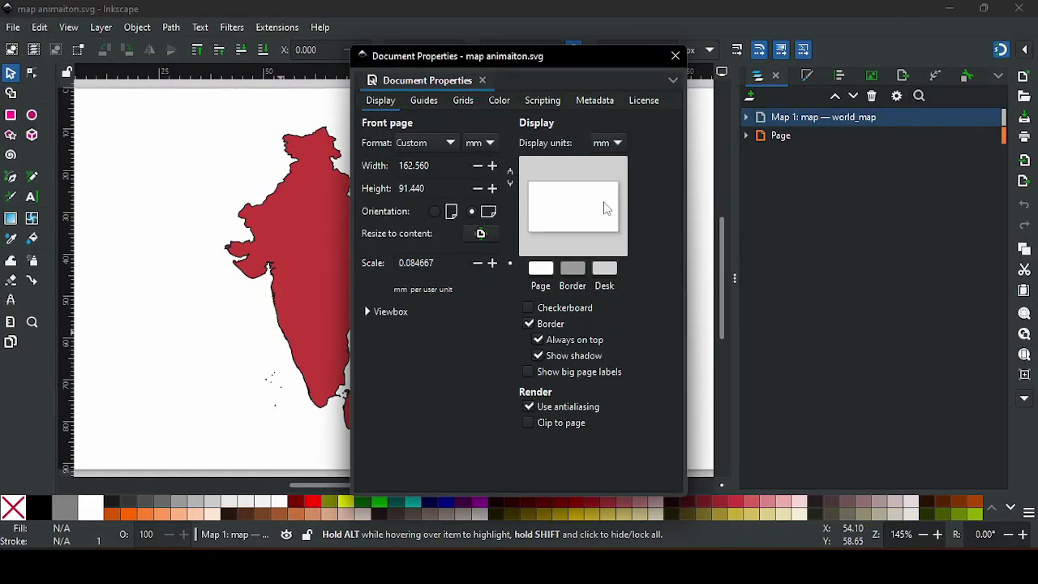
click(483, 143)
click(486, 168)
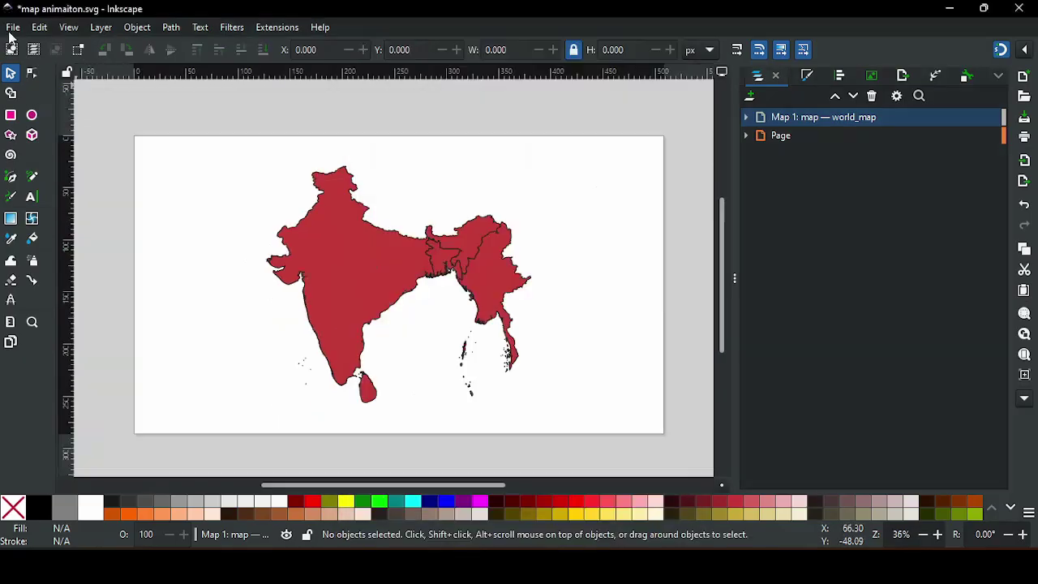
Create a new document and set its page size to Video HD 1080p (1920 × 1080 px).
click(12, 27)
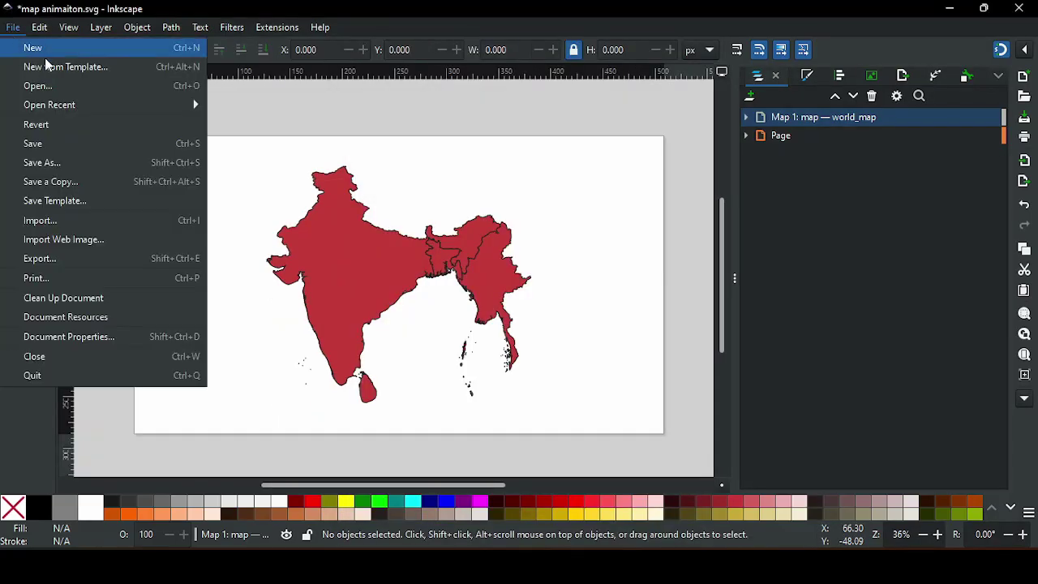
key(Escape)
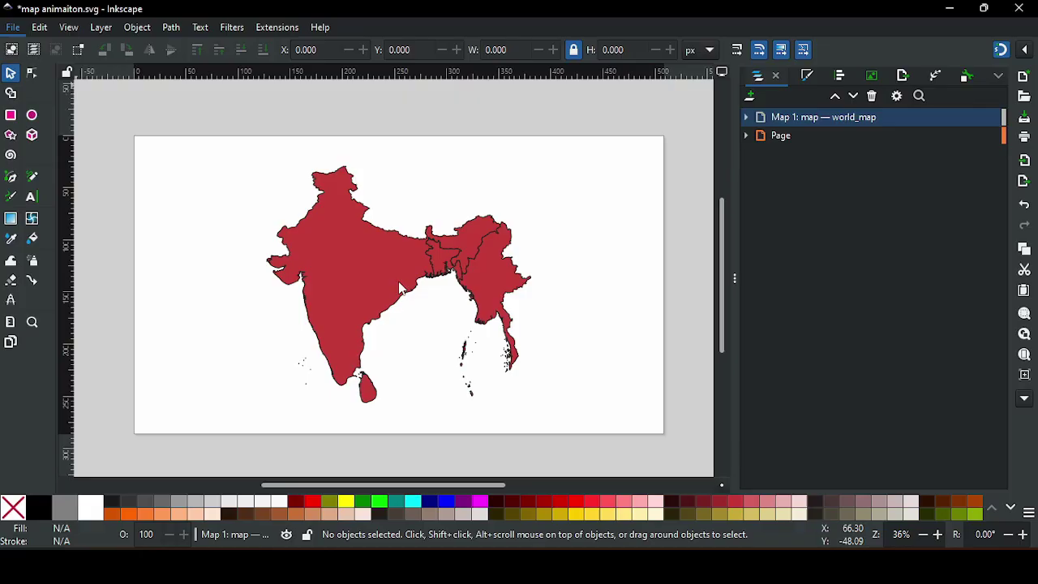
key(ctrl+n)
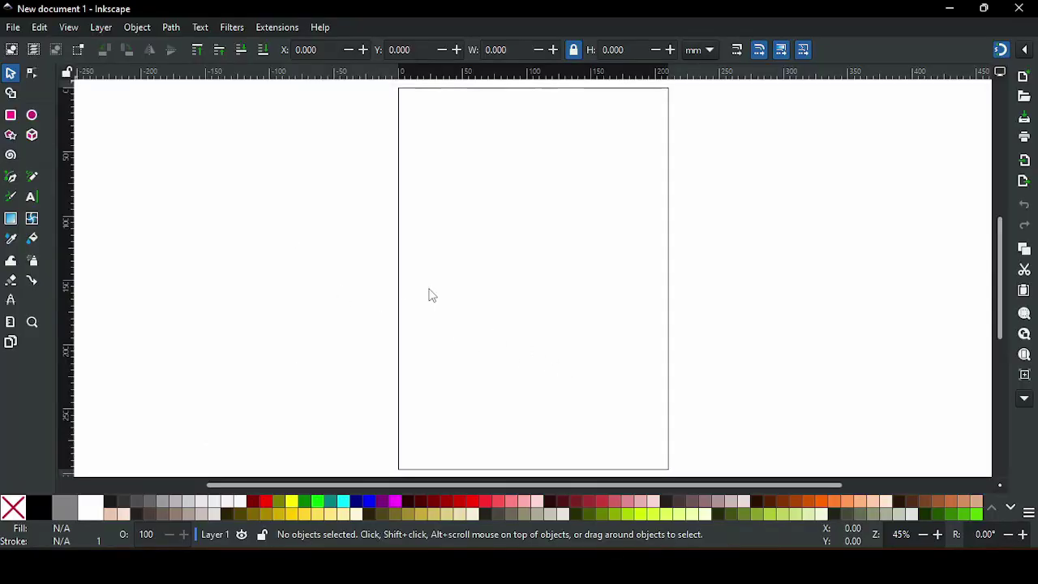
click(9, 343)
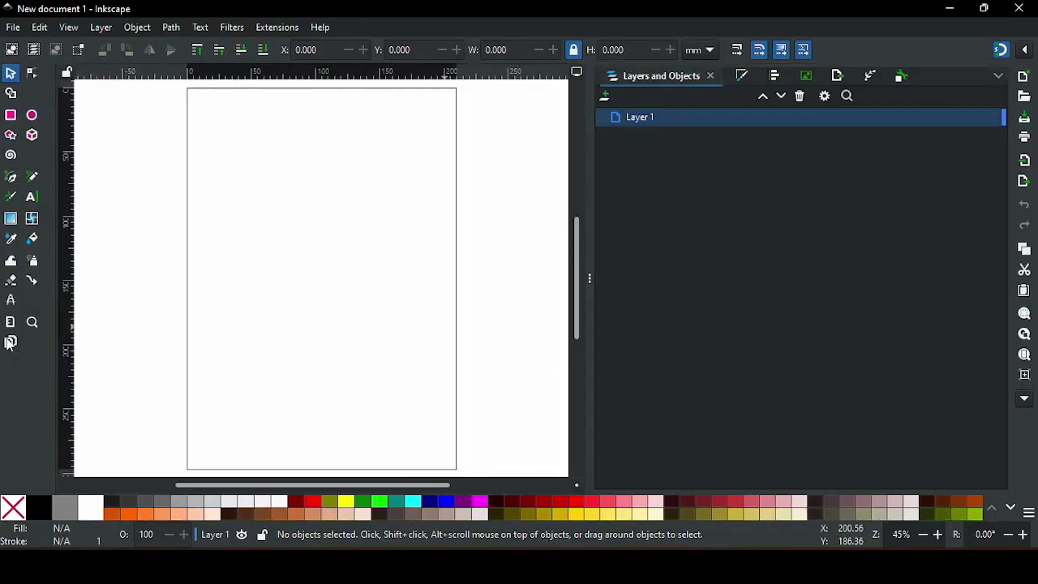
click(10, 342)
click(198, 56)
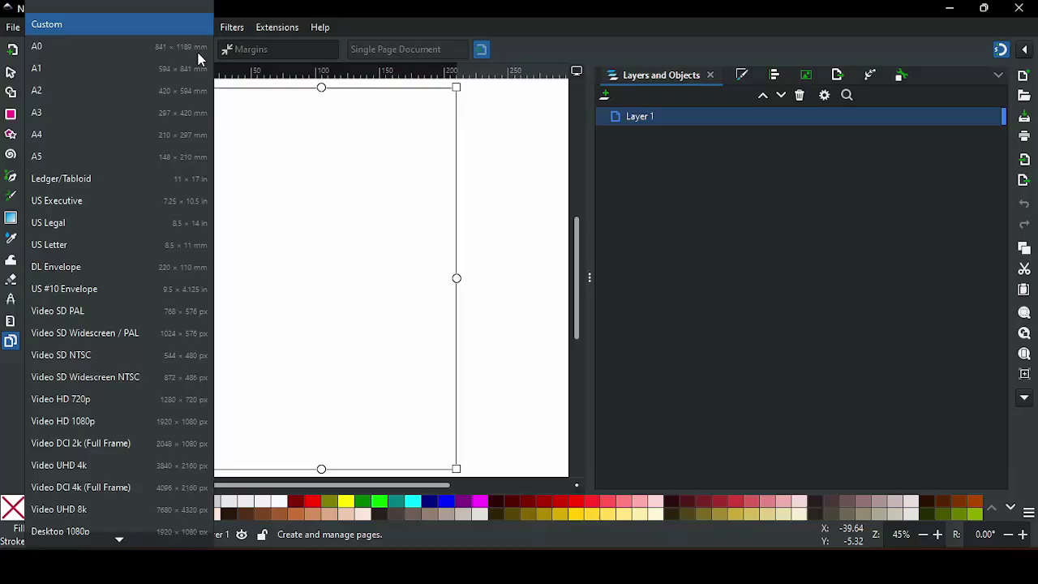
click(195, 423)
ctrl+scroll(207, 352, down, 2)
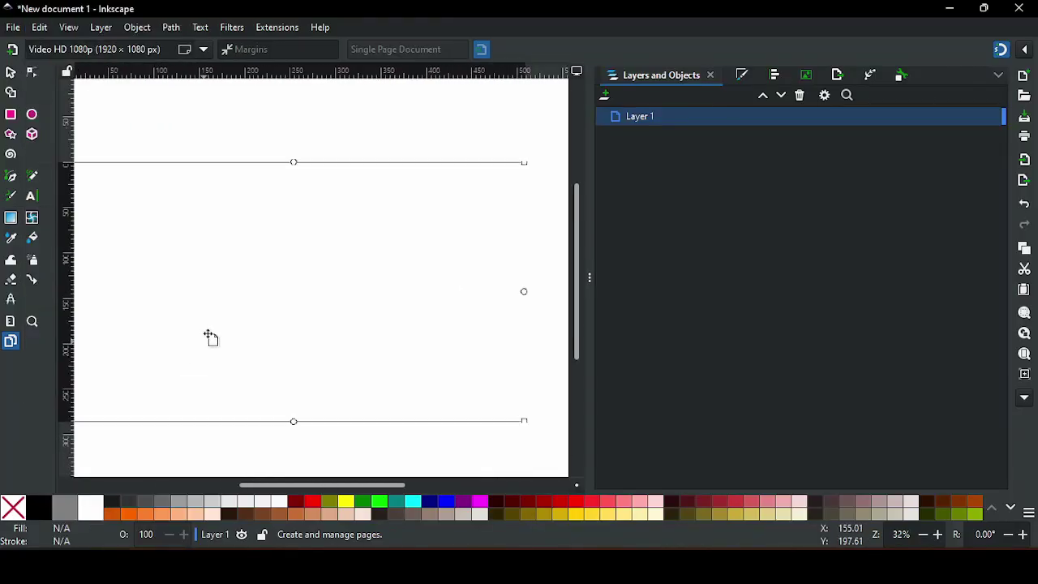
Copy the g110 country group from map animaiton.svg and paste it into the new document.
mouse_move(616, 529)
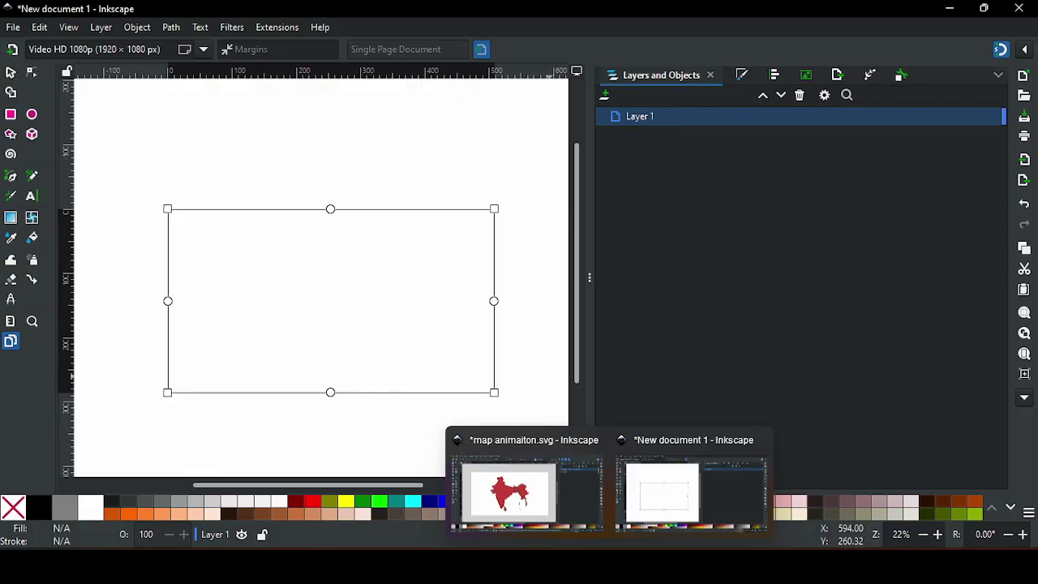
click(541, 495)
click(355, 239)
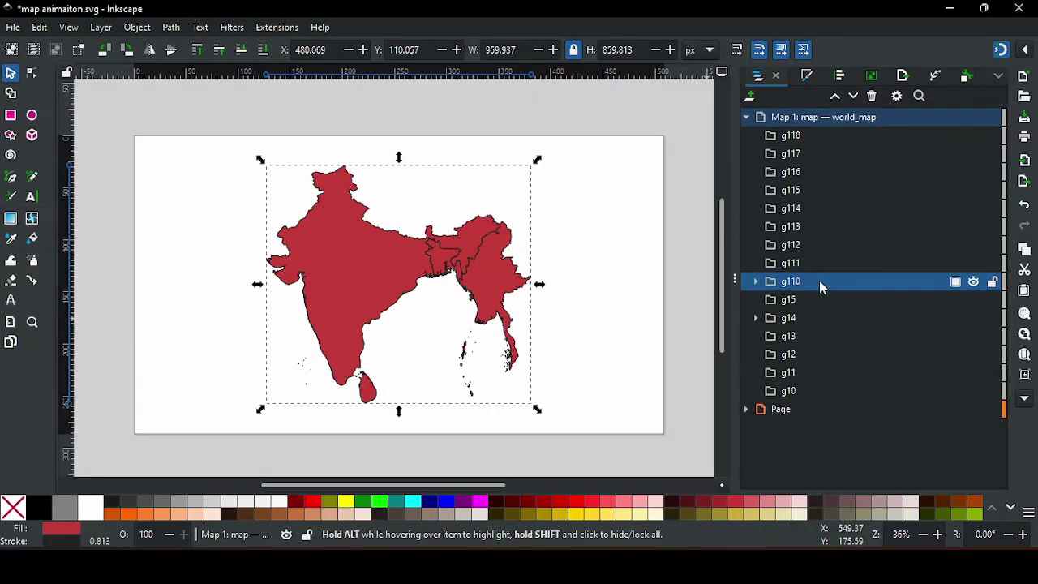
right_click(334, 241)
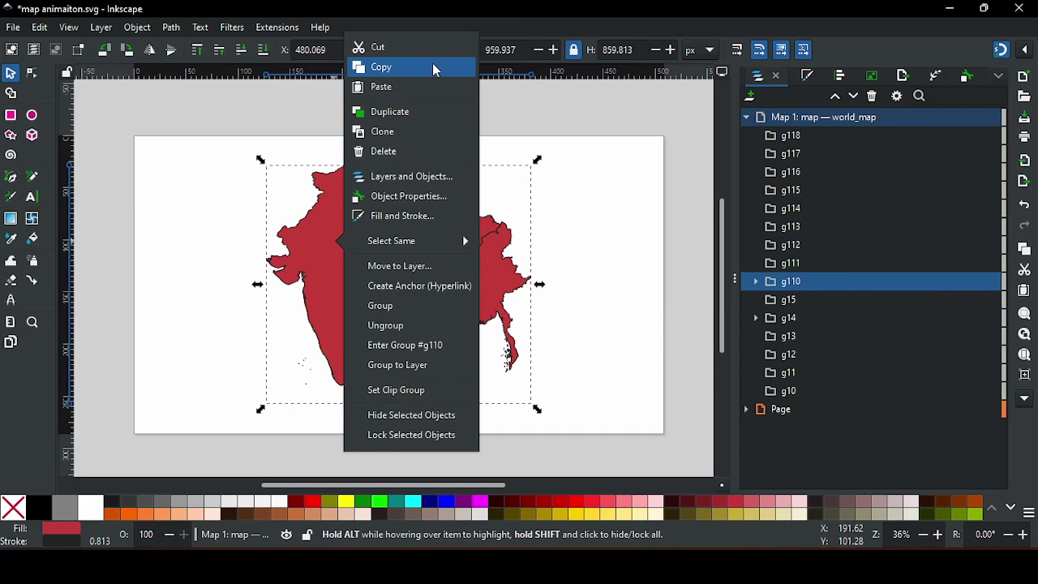
click(433, 65)
mouse_move(616, 545)
click(697, 486)
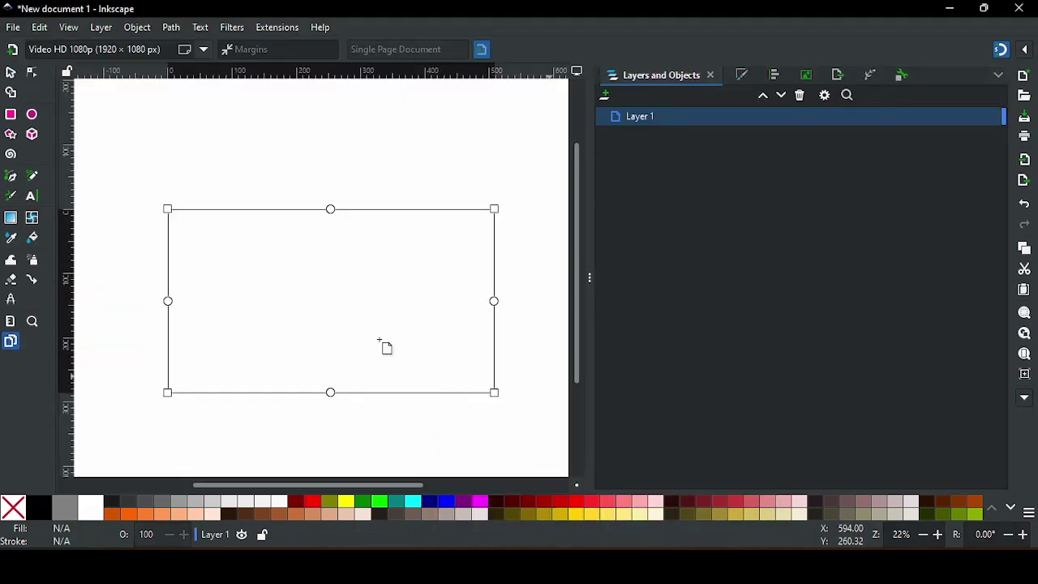
click(10, 72)
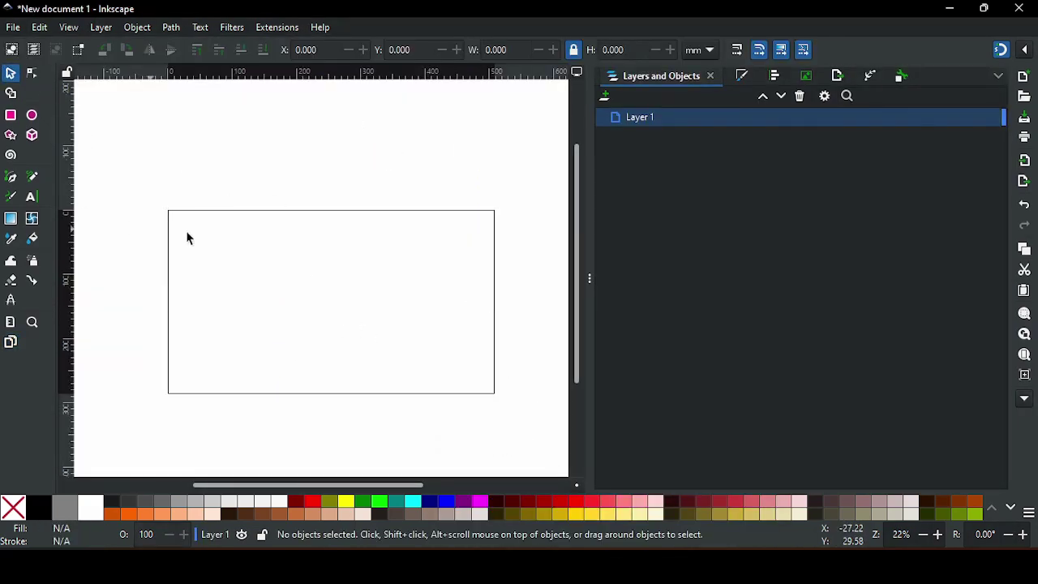
right_click(207, 180)
click(224, 209)
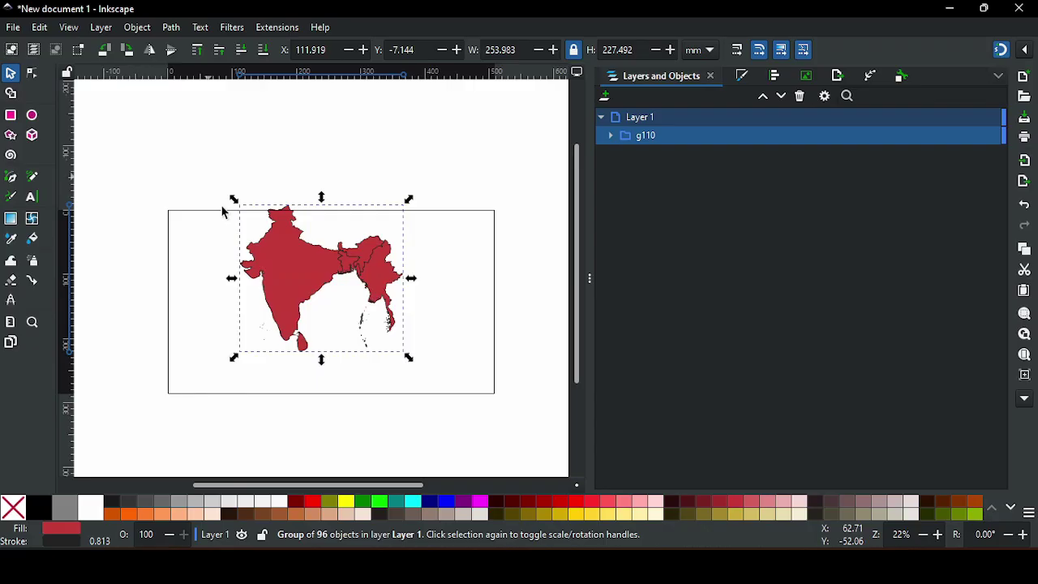
Centre the pasted country group horizontally and vertically relative to the page.
key(ctrl+shift+a)
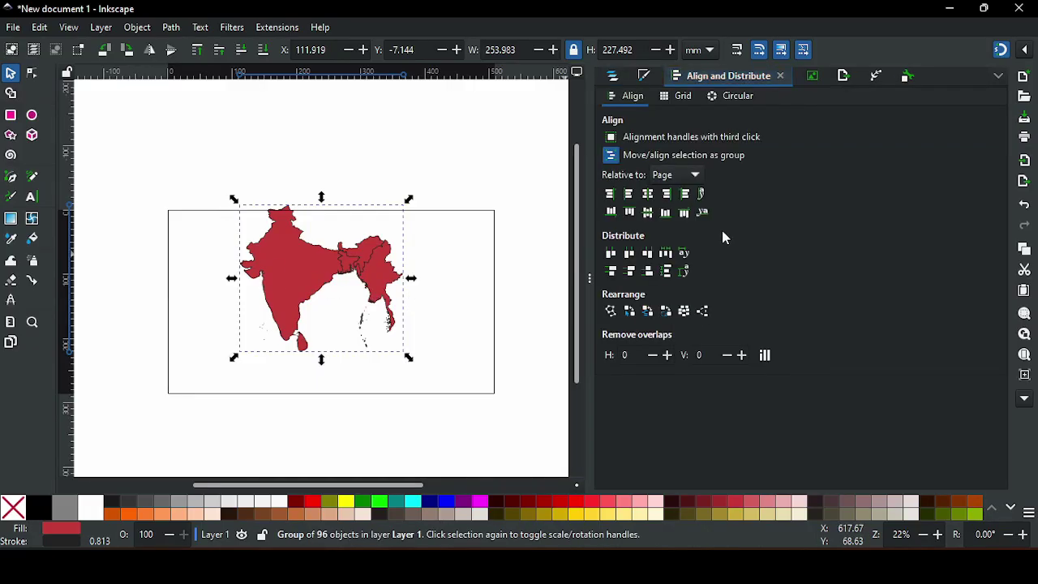
click(647, 194)
click(648, 213)
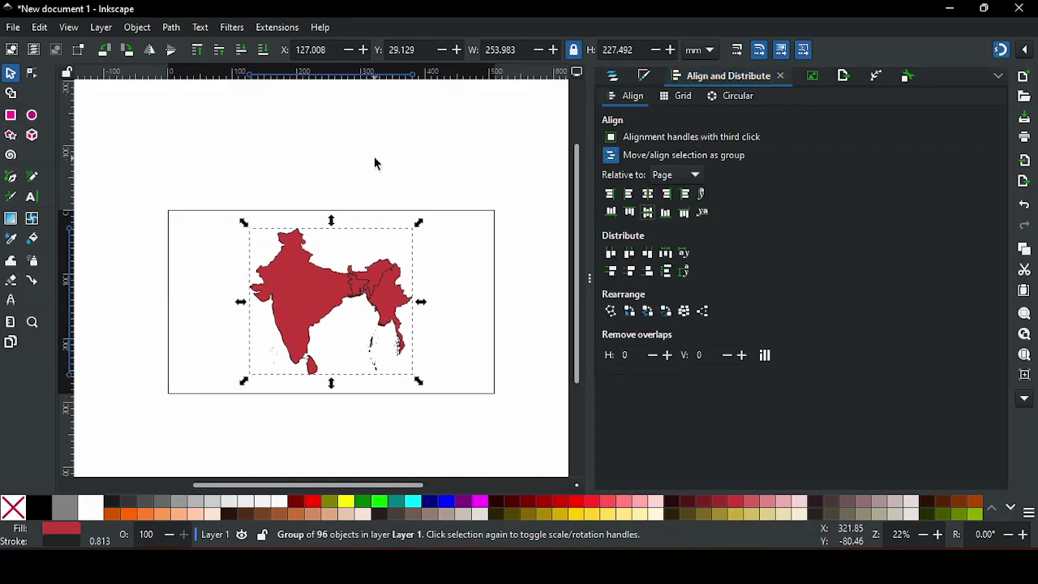
Undo the centring of the country group and delete the pasted group from the new document.
key(ctrl+z)
key(ctrl+z)
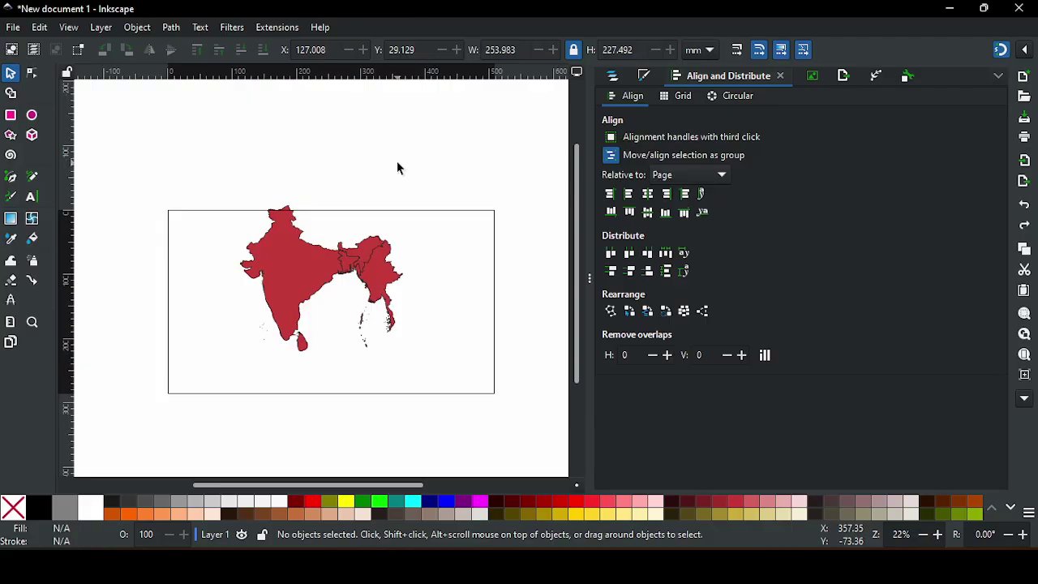
click(308, 264)
key(Delete)
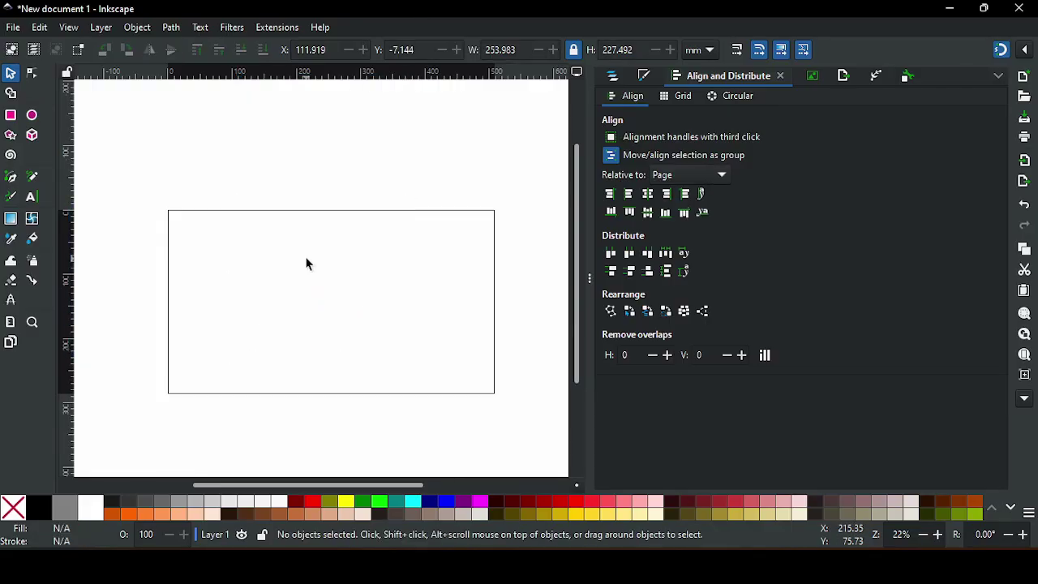
In map animaiton.svg, draw a 1920 × 1080 px rectangle without stroke covering the whole page and lower it beneath the country group.
click(572, 527)
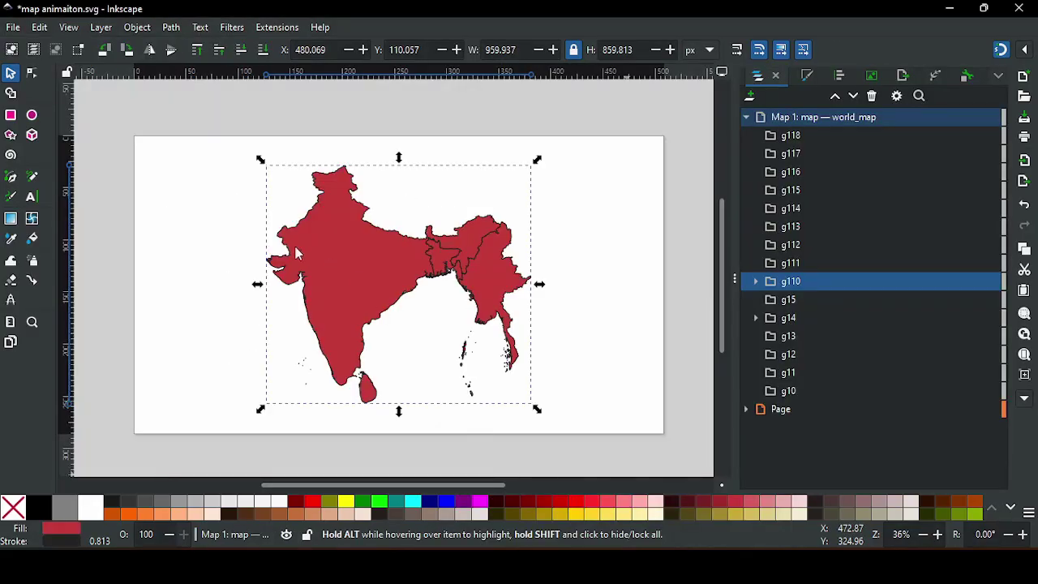
click(12, 116)
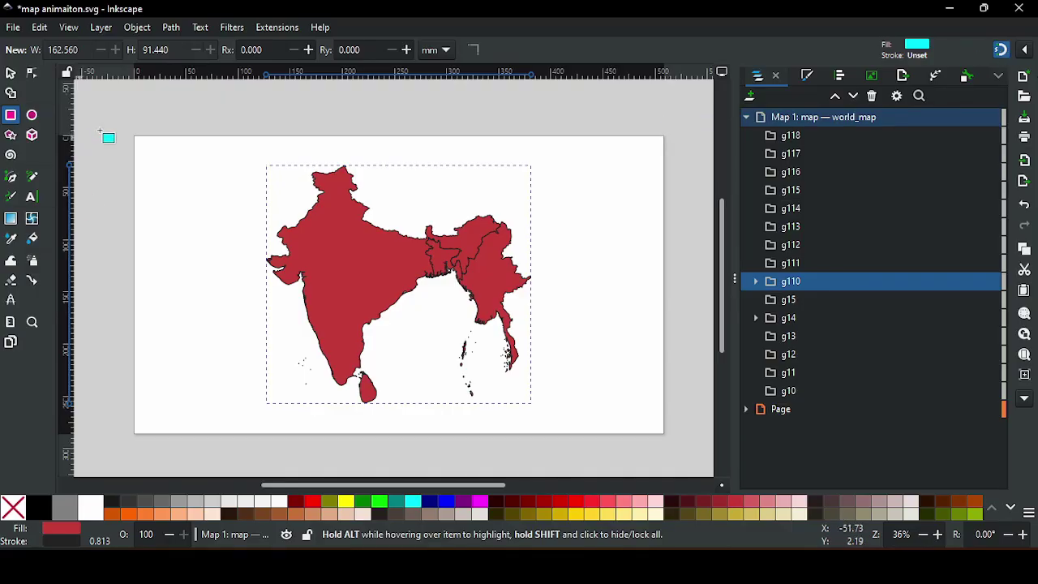
drag(134, 135, 664, 433)
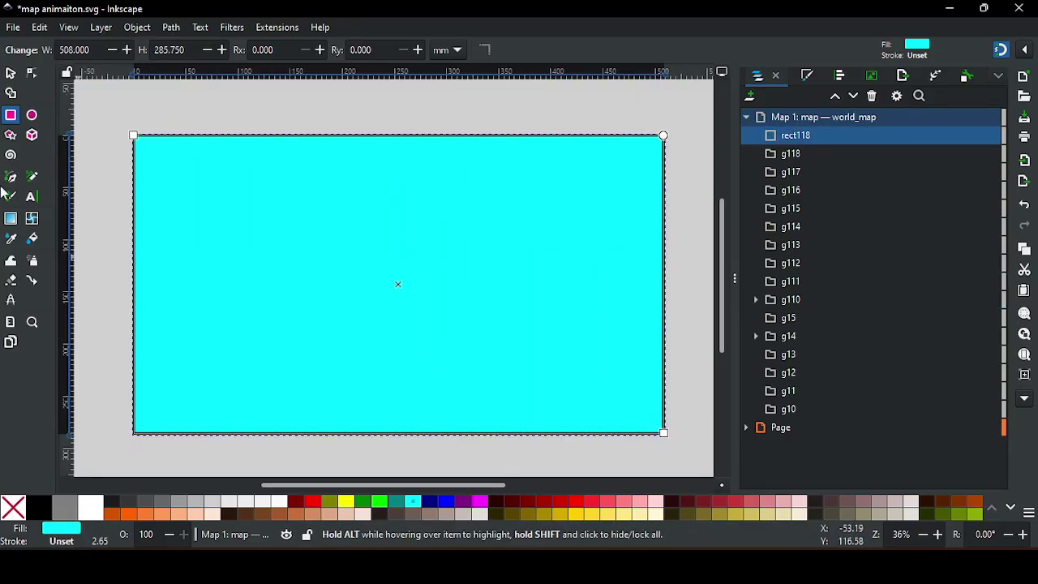
shift+click(12, 507)
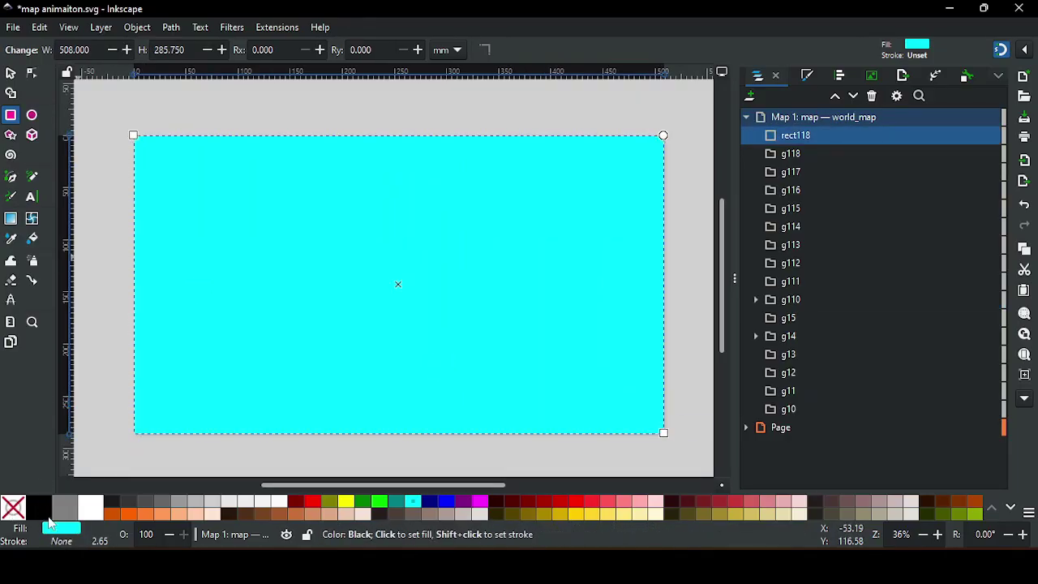
click(10, 73)
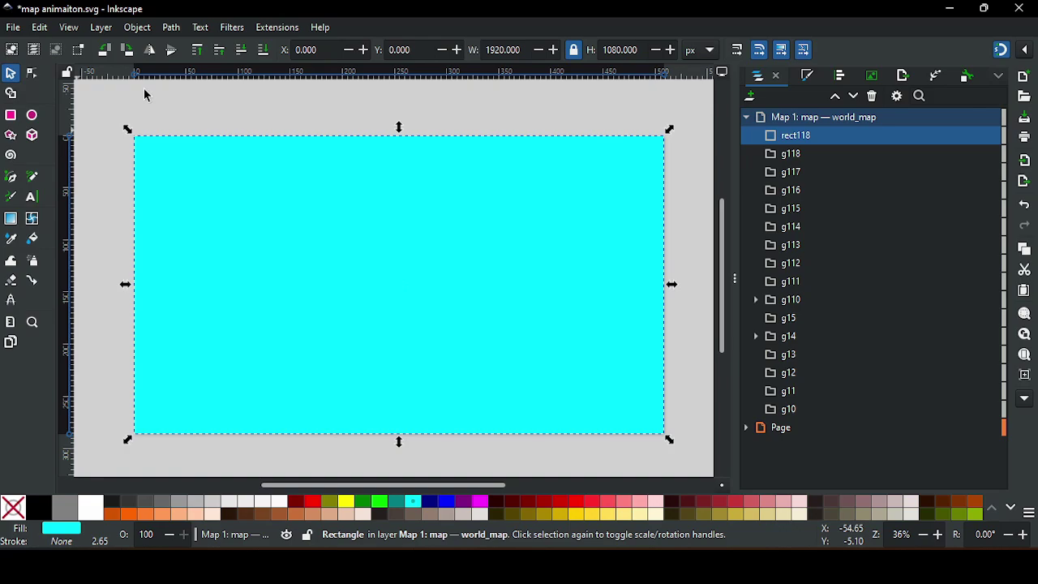
click(245, 54)
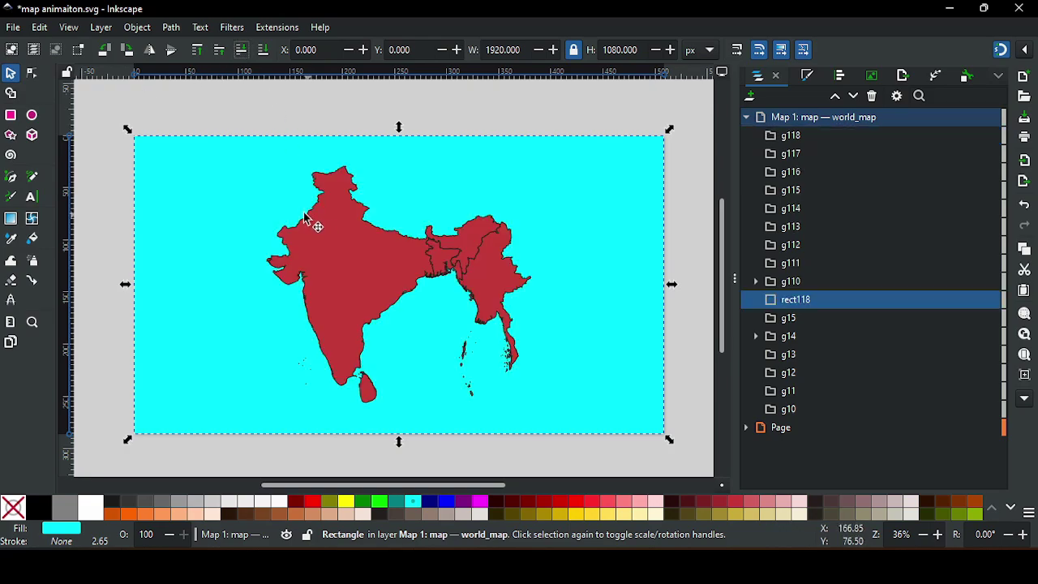
Copy the country group together with the rectangle into the new document and move them so the rectangle matches the page.
shift+click(345, 268)
right_click(343, 258)
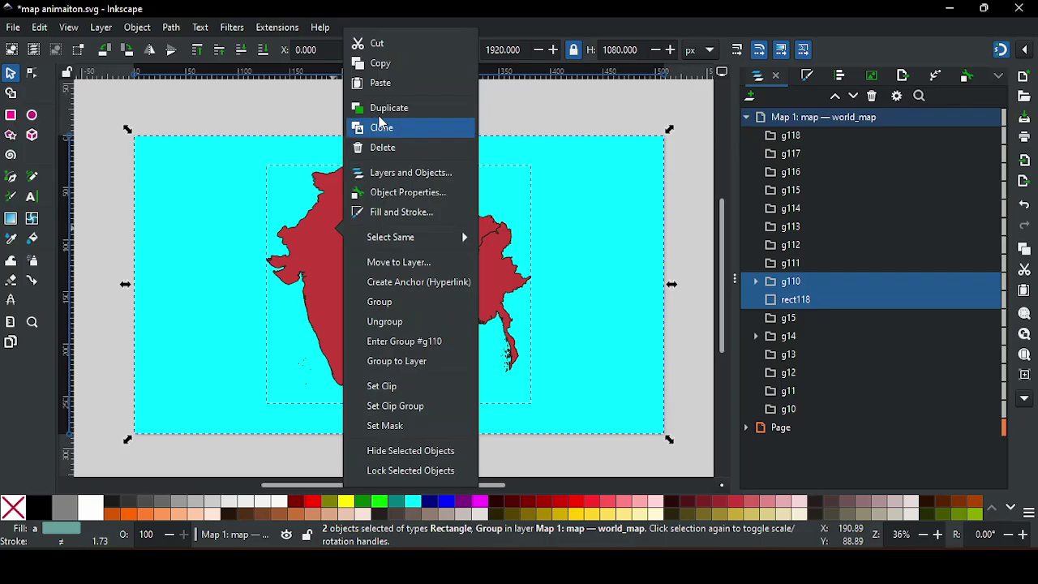
click(399, 70)
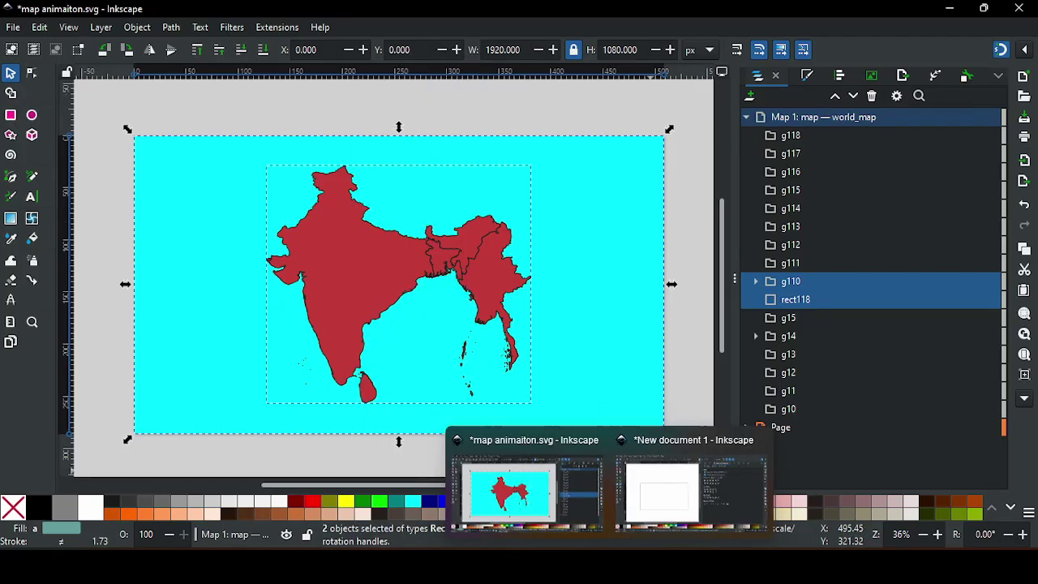
click(650, 498)
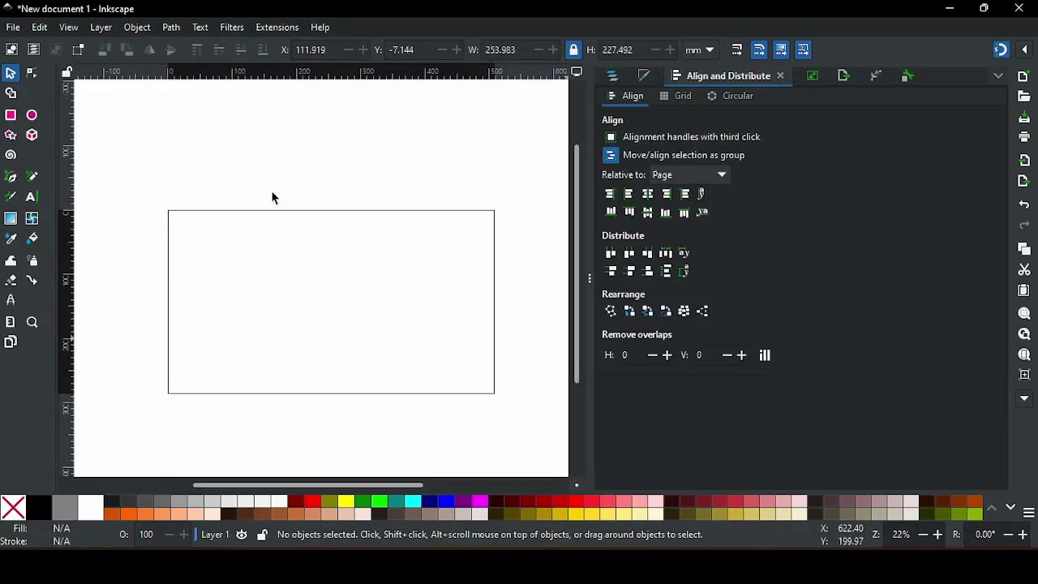
scroll(204, 173, down, 1)
right_click(204, 173)
click(212, 197)
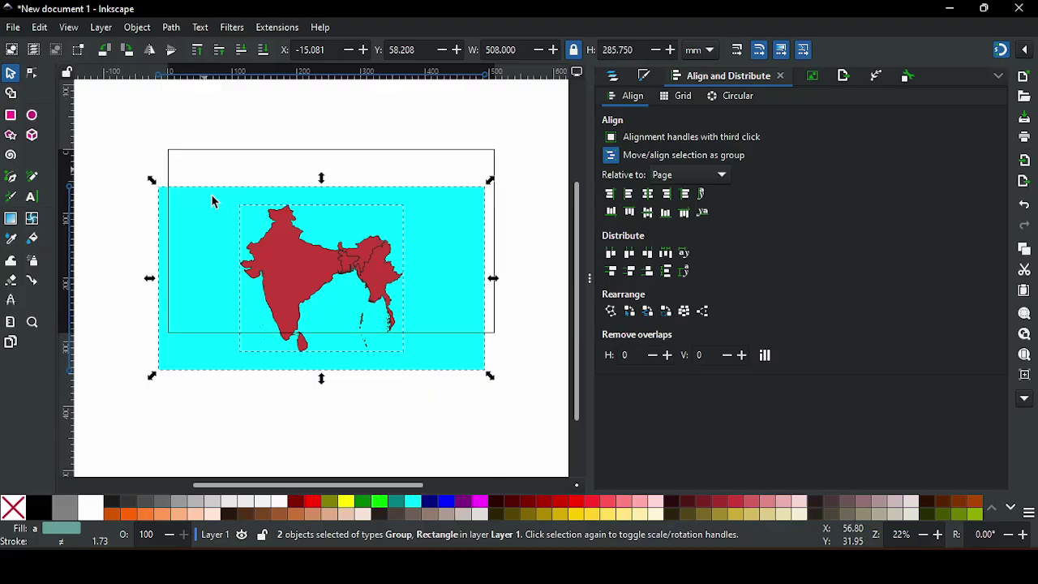
drag(446, 249, 468, 200)
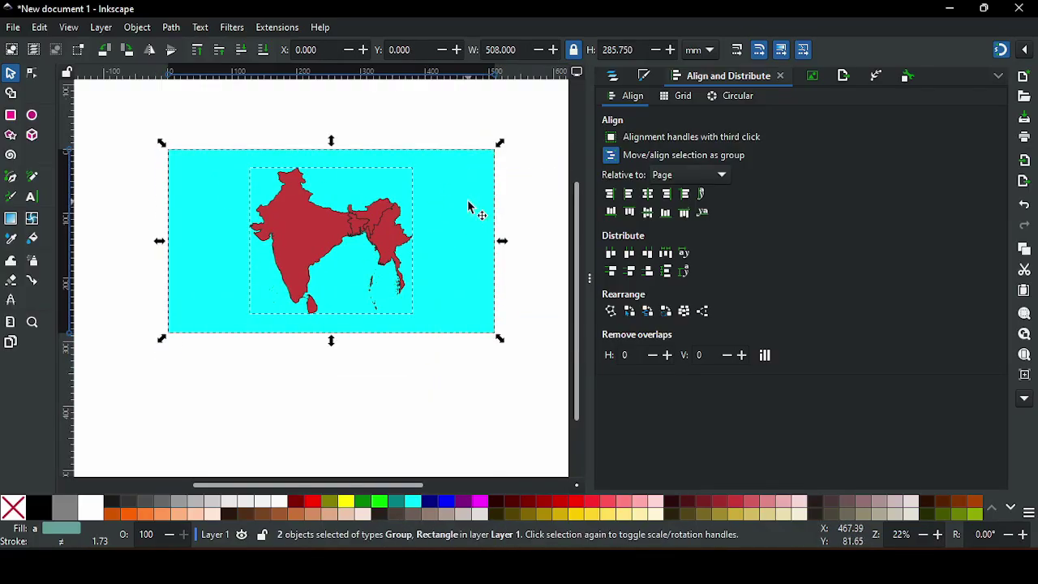
In map finalized.svg, set the document scale to 1 px per user unit and the display units to px.
key(ctrl+Tab)
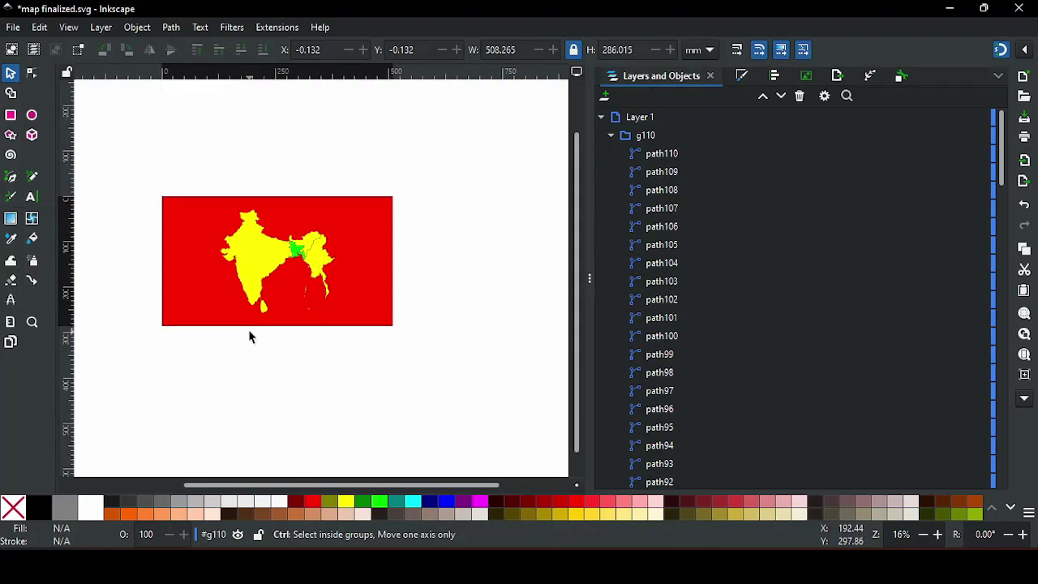
click(13, 27)
click(104, 334)
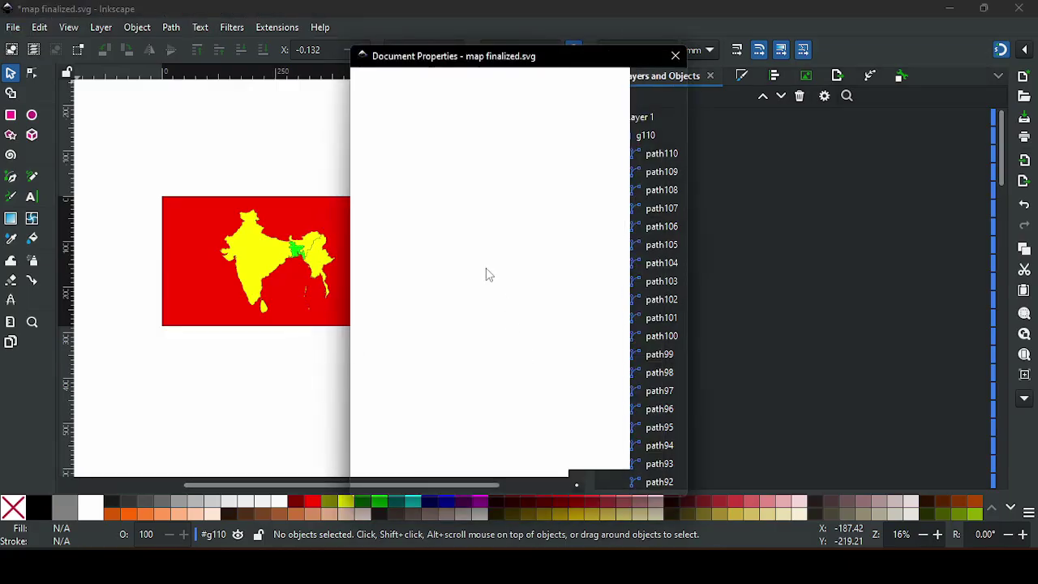
drag(453, 262, 386, 258)
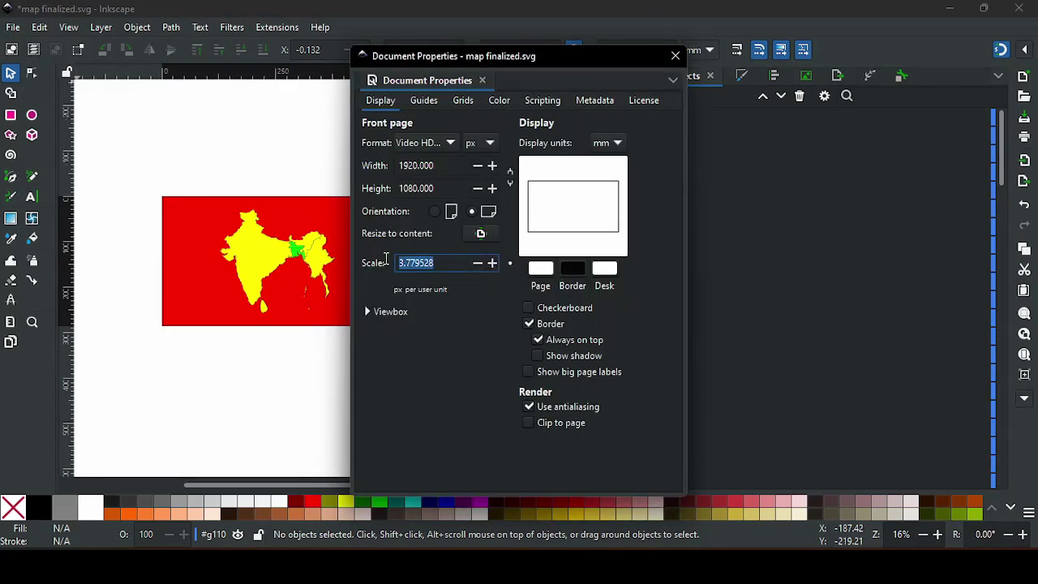
text(1)
key(Return)
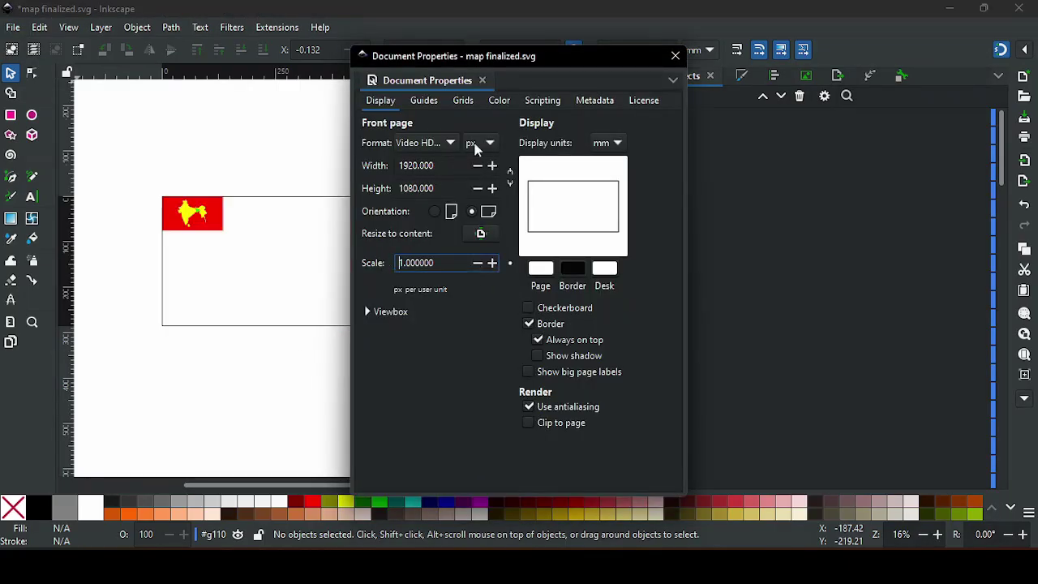
click(608, 144)
click(604, 168)
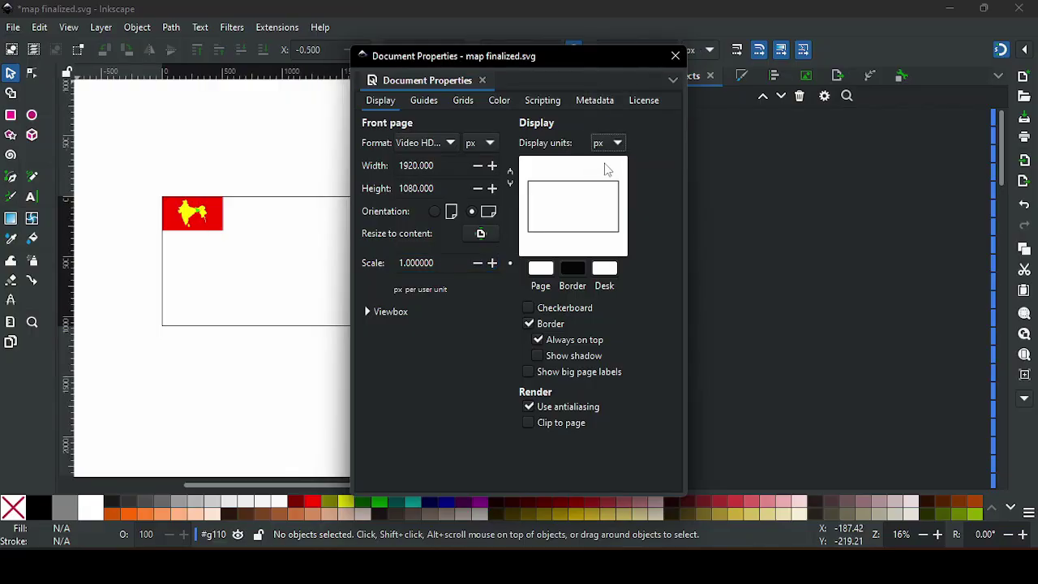
click(675, 56)
Scale the country shapes and red rectangle up to fill the 1920 × 1080 px page and delete the rectangle.
drag(119, 195, 395, 331)
click(294, 392)
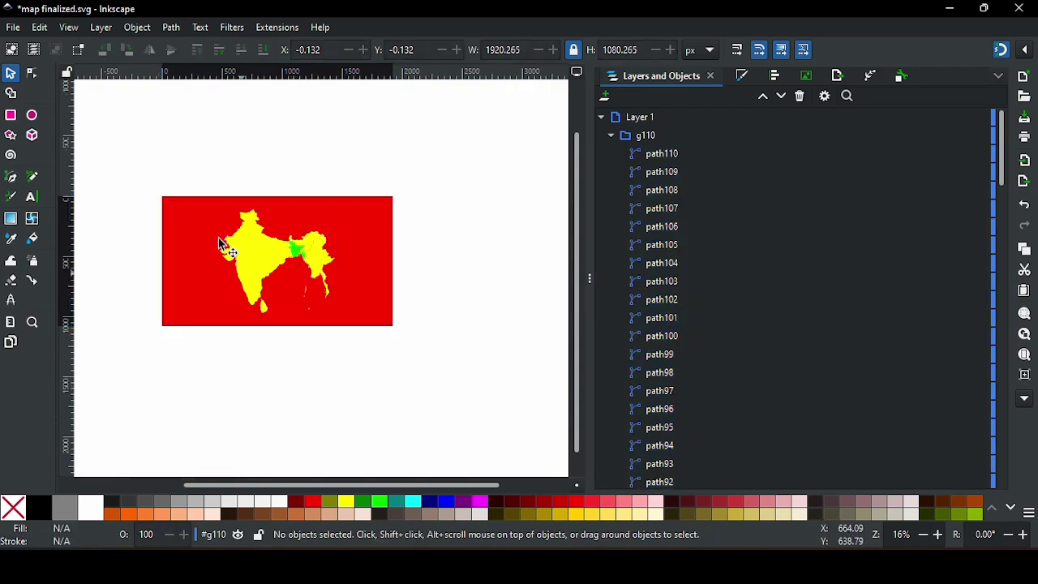
click(168, 229)
key(Delete)
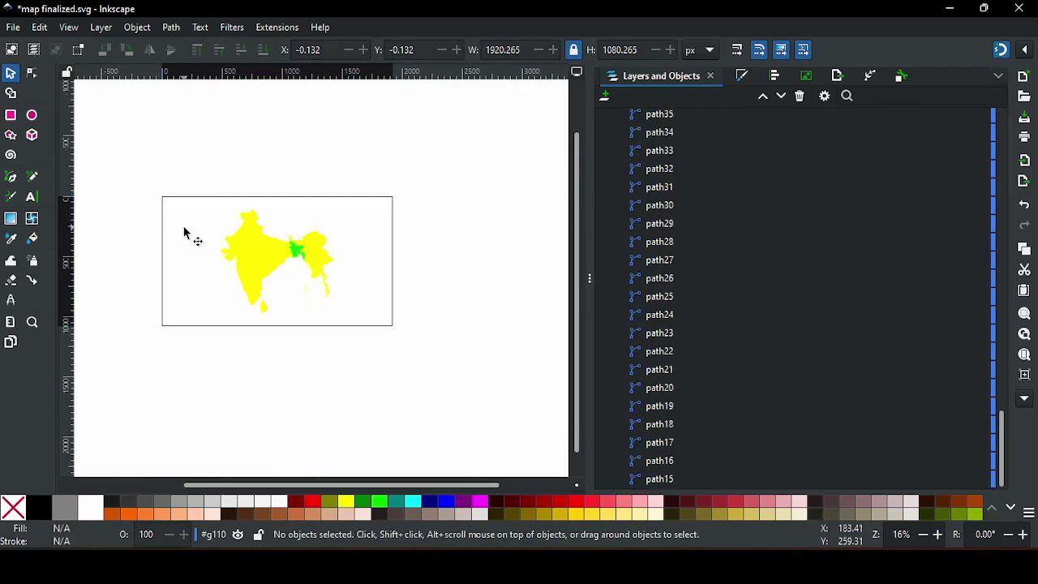
Save the SVG, switch to Friction and expand the g110 country group in the timeline.
key(ctrl+s)
key(alt+Tab)
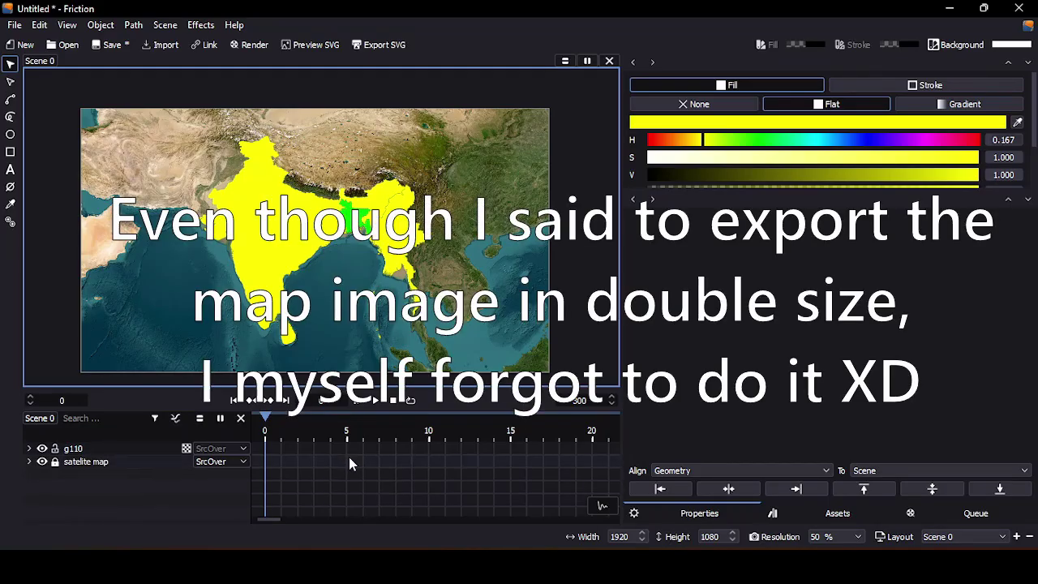
click(366, 218)
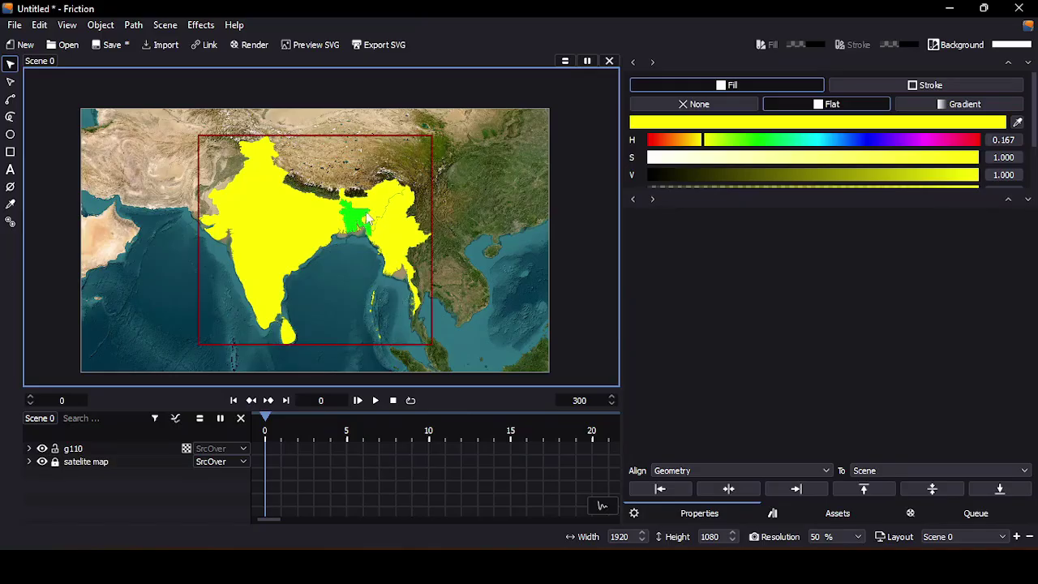
click(103, 451)
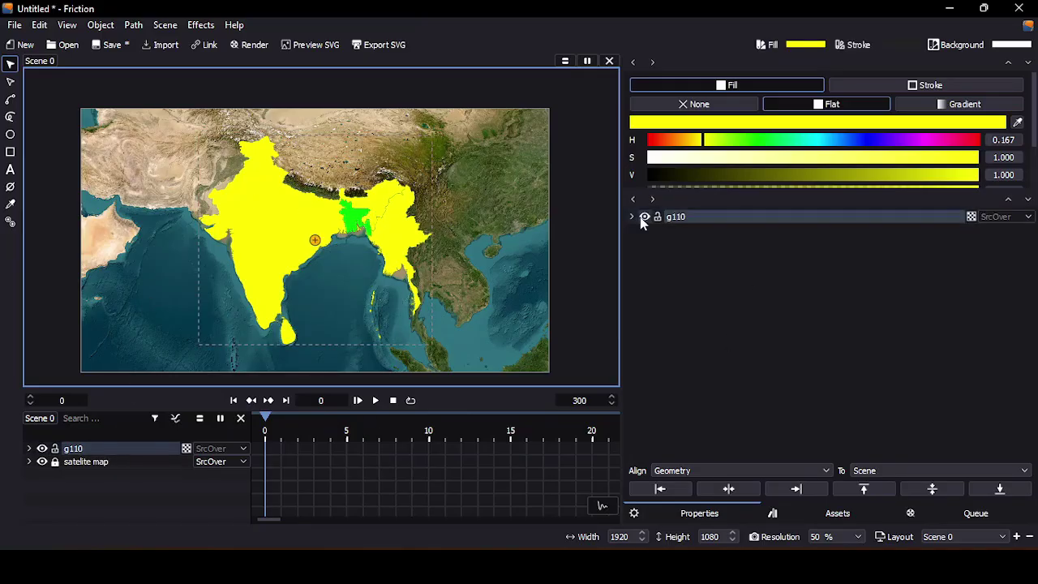
drag(280, 388, 283, 339)
click(29, 399)
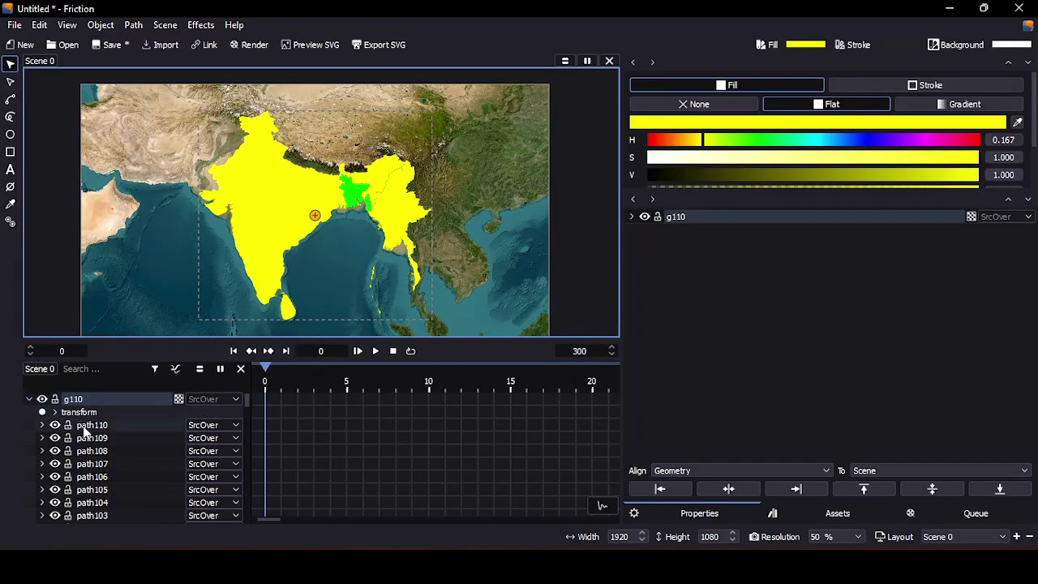
Examine the individual paths inside g110 and the small coastal pieces around Bangladesh on the map.
scroll(130, 494, down, 10)
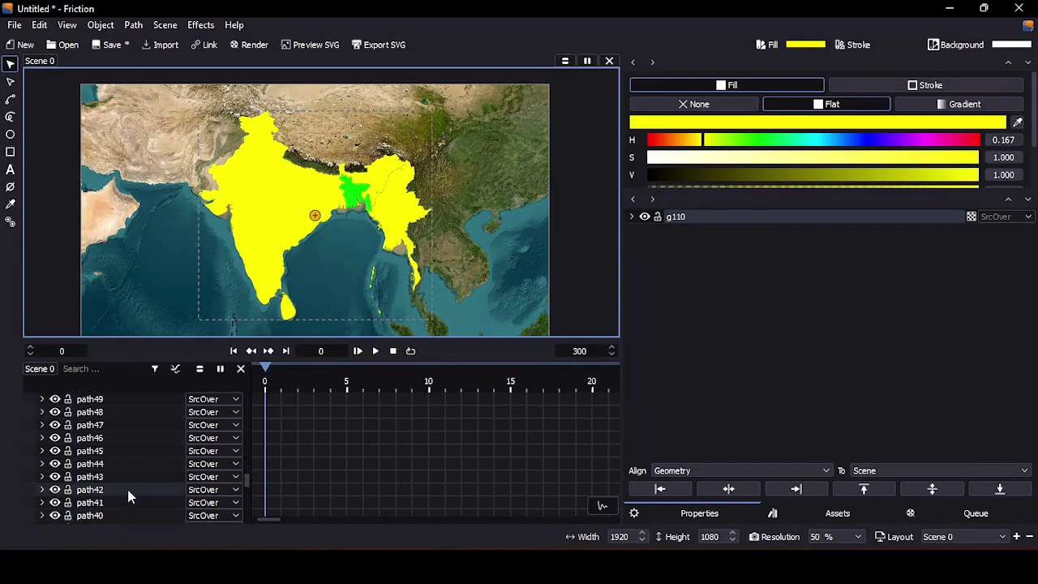
scroll(132, 438, up, 7)
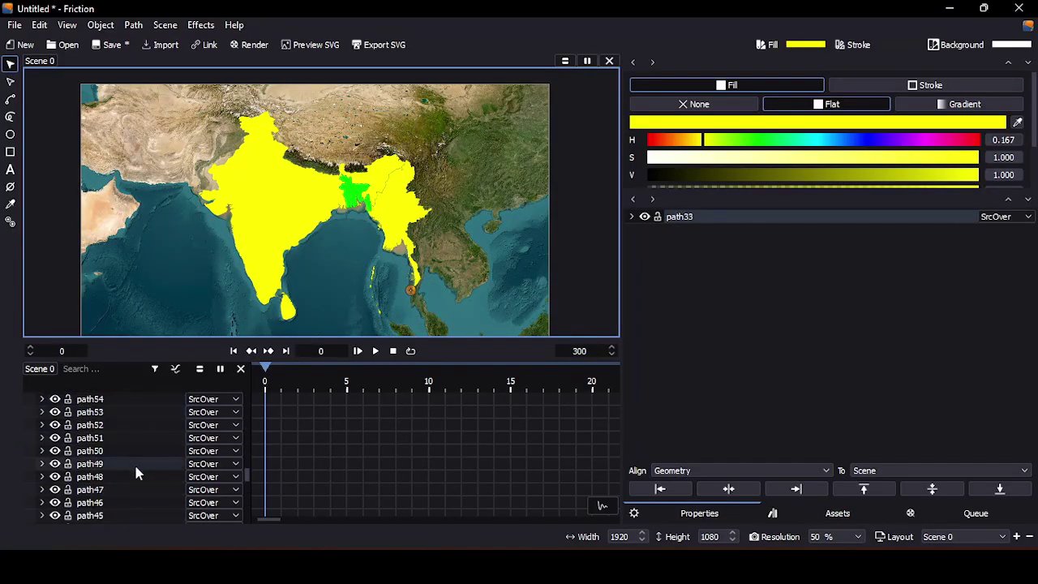
click(134, 463)
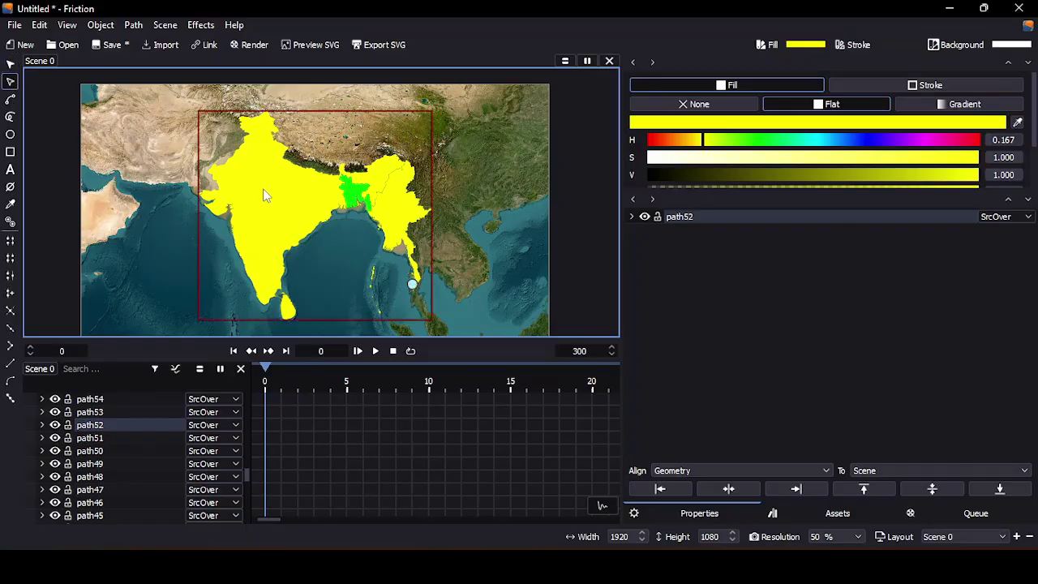
scroll(349, 185, up, 5)
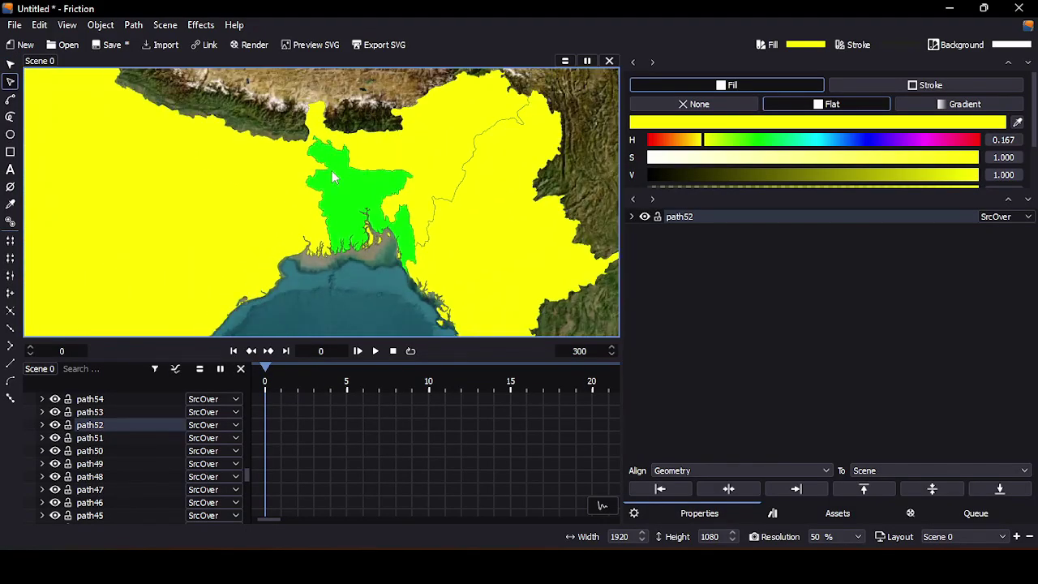
scroll(344, 195, down, 6)
scroll(356, 244, up, 1)
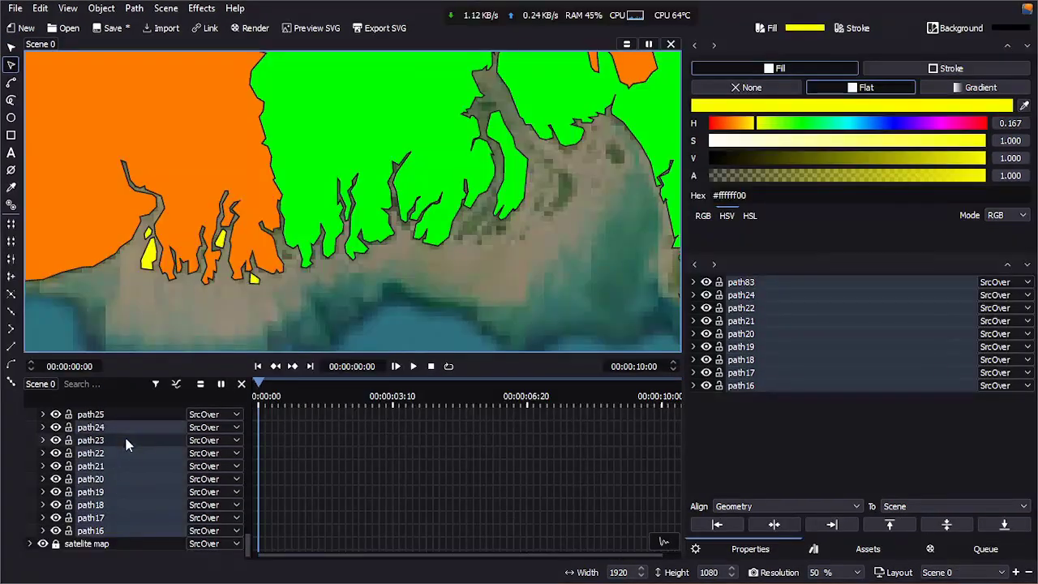
scroll(121, 442, up, 15)
scroll(134, 382, down, 4)
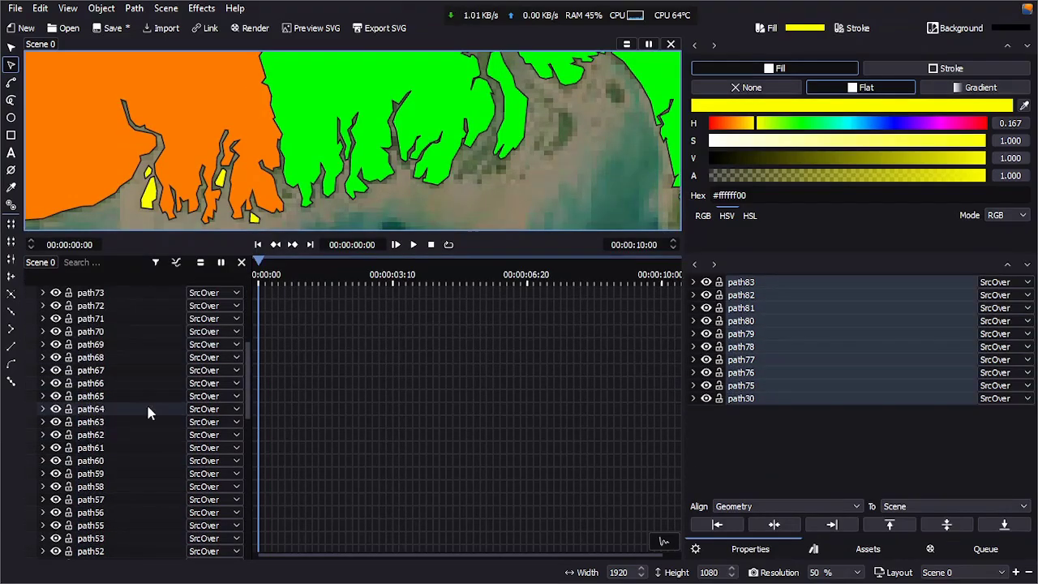
Delete the small leftover island paths from g110, keeping only the BD 0, CHI and IND country shapes.
ctrl+click(121, 499)
key(Delete)
ctrl+click(119, 459)
ctrl+click(120, 344)
key(Delete)
ctrl+click(96, 539)
ctrl+click(122, 409)
ctrl+click(113, 514)
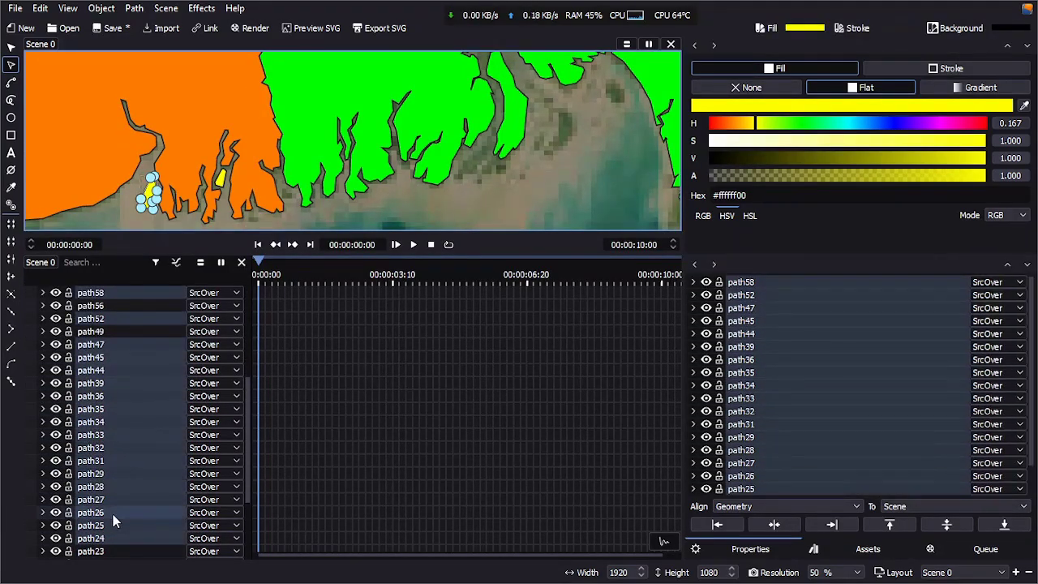
drag(113, 514, 137, 425)
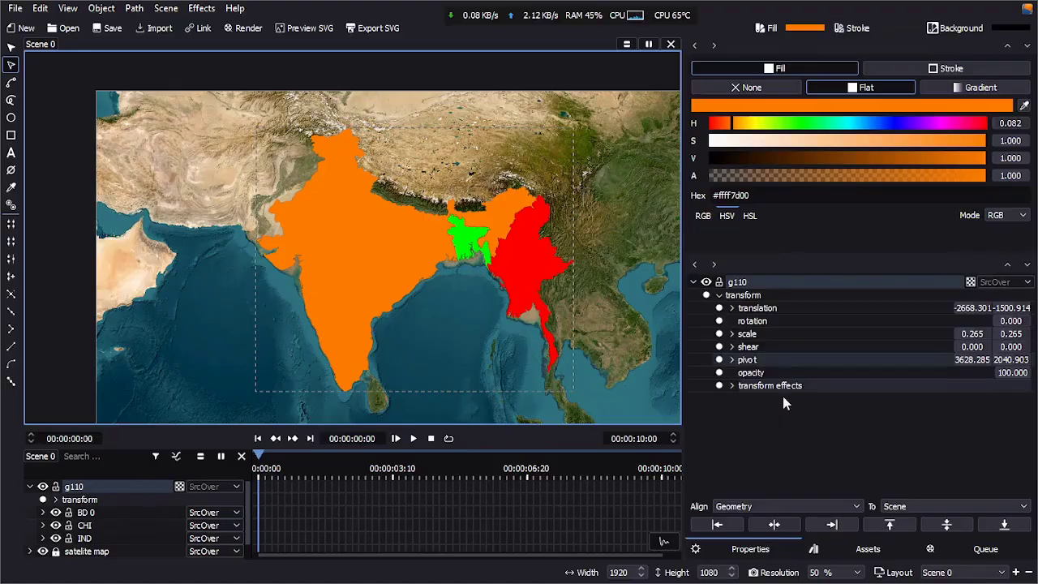
Select the satelite map layer and show its transform properties.
click(469, 237)
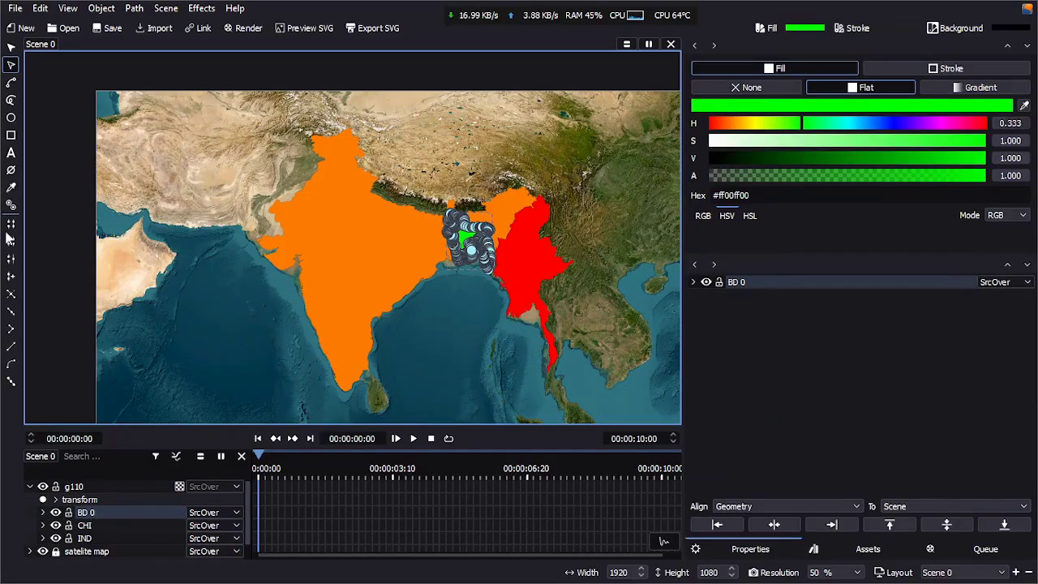
click(150, 502)
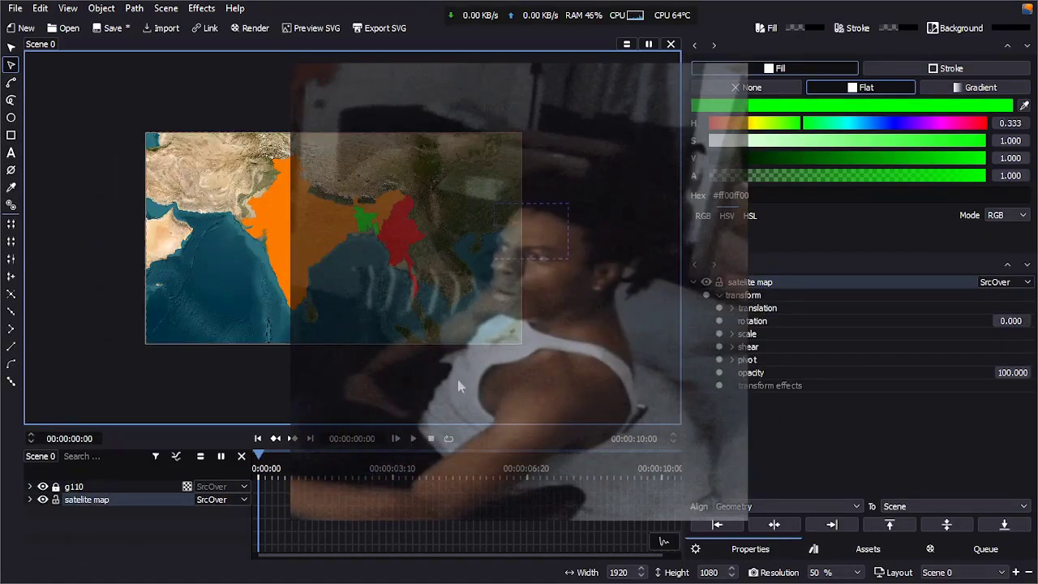
click(458, 386)
right_click(638, 185)
click(97, 500)
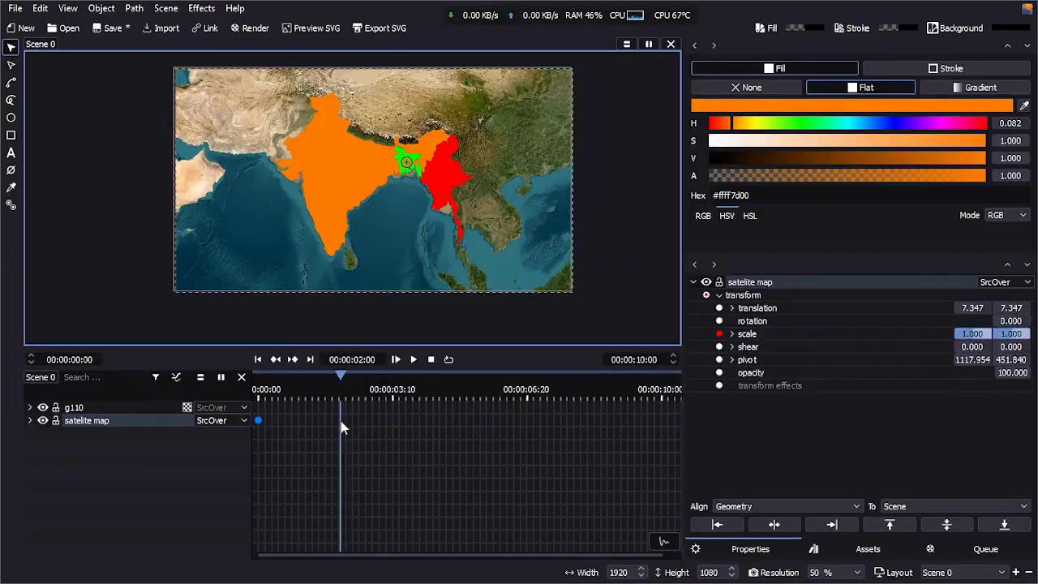
Keyframe the satelite map's scale to 3.536 over Bangladesh, hold it until 00:00:03:00, return it to 1.000, save and preview the zoom.
click(343, 399)
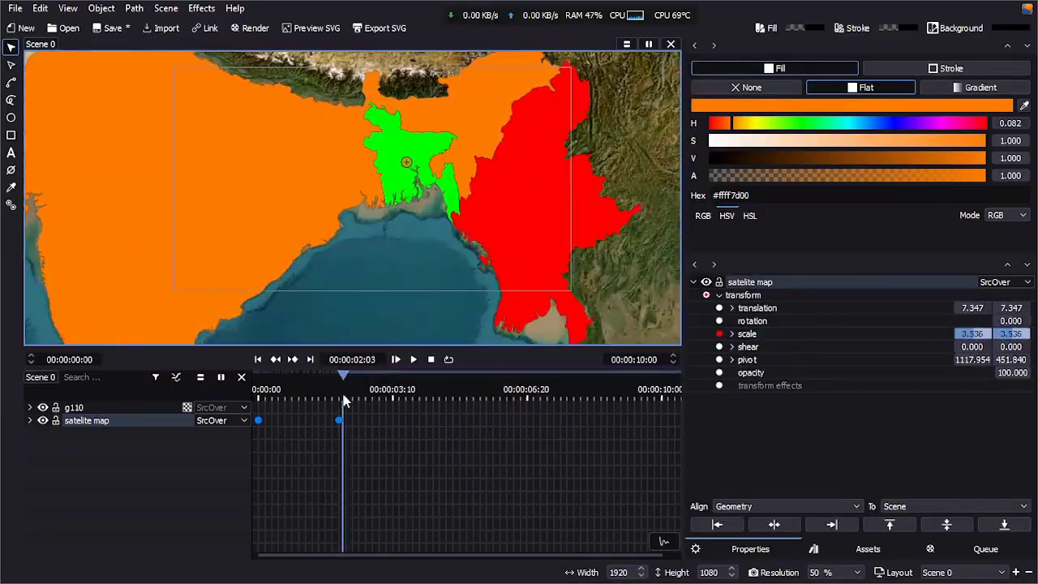
key(s)
click(575, 271)
key(ctrl+s)
click(272, 398)
key(space)
click(428, 392)
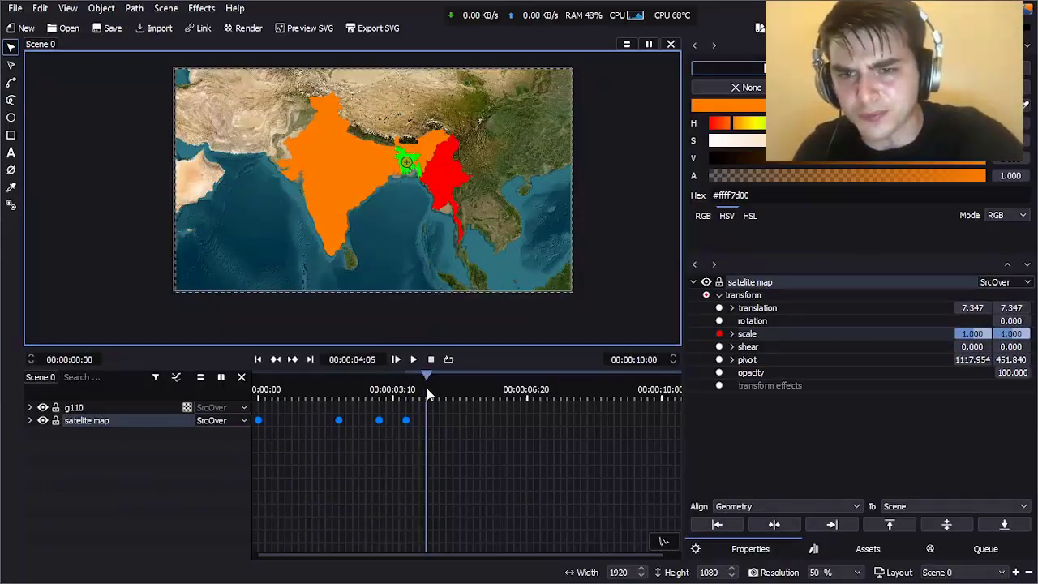
drag(427, 390, 431, 391)
Enable keyframing on the satelite map's pivot and expand the layer's transform properties in the timeline.
drag(262, 391, 380, 401)
click(720, 359)
click(30, 420)
click(56, 433)
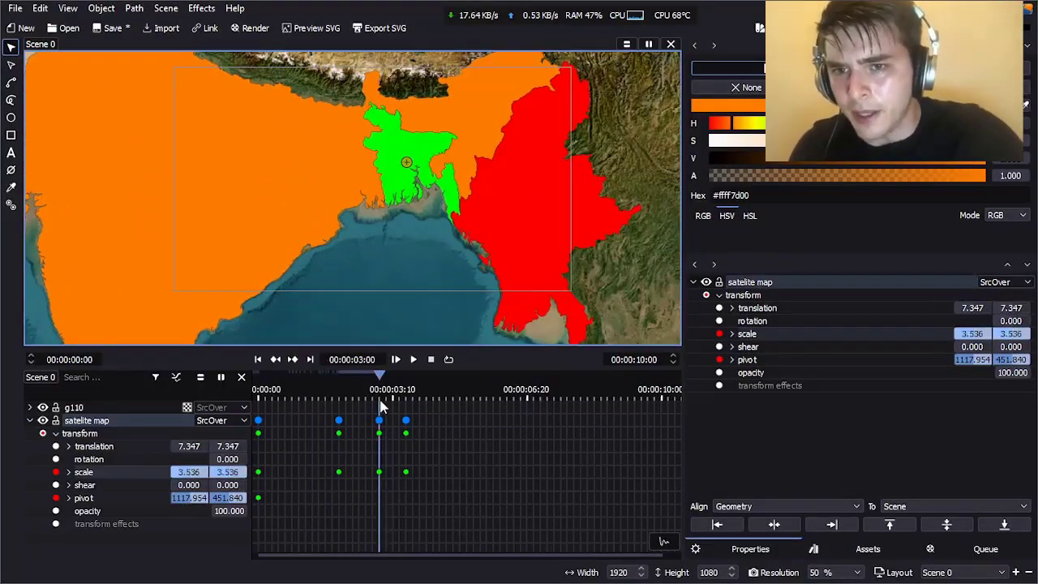
Keyframe the satelite map's pivot over India at 805.720, 462.860 and enlarge the map around it at 00:00:06:00.
click(406, 397)
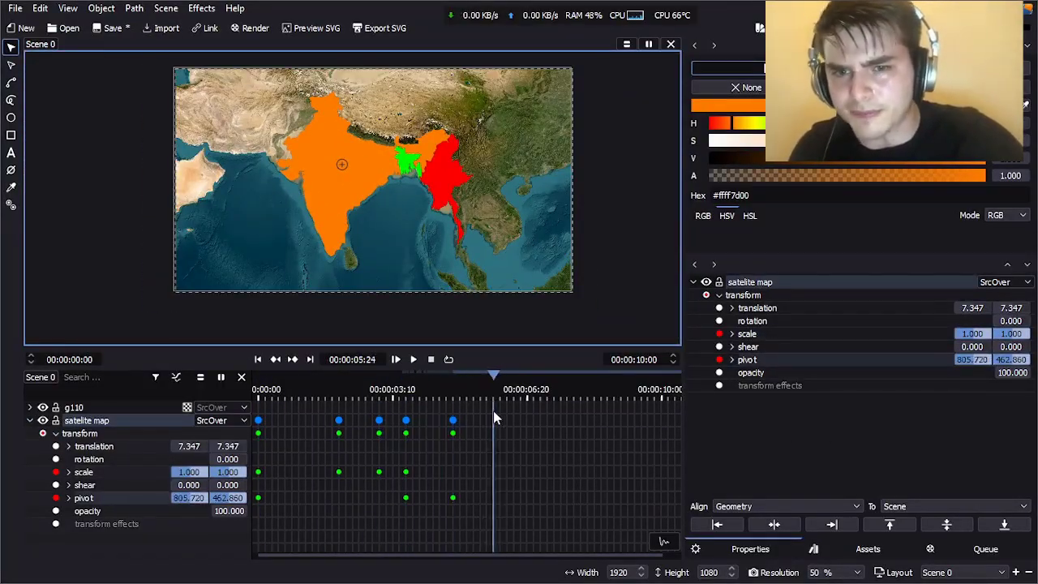
key(s)
key(Escape)
key(s)
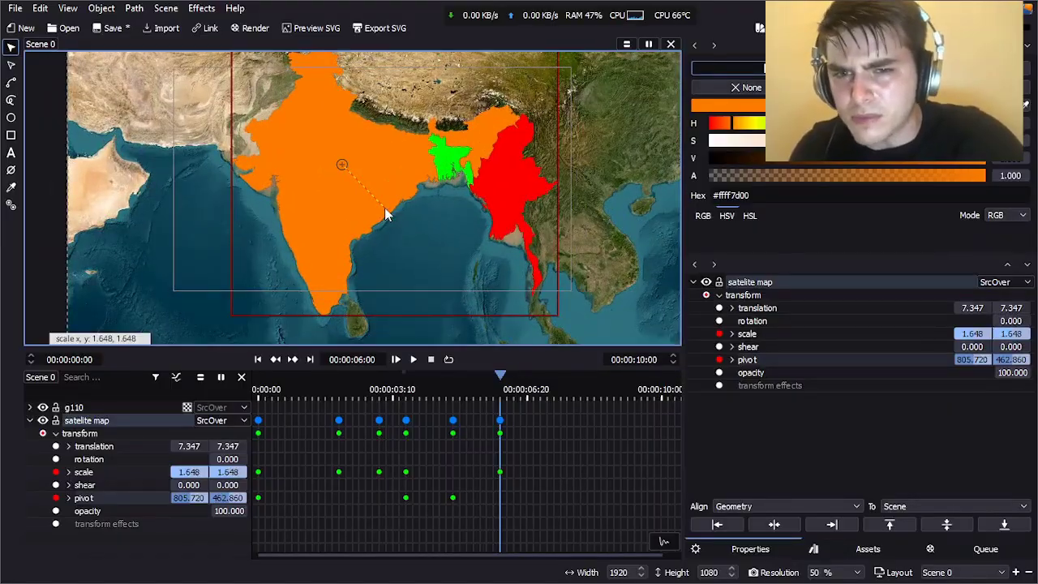
click(384, 227)
Add a scale keyframe of 1.000 at 00:00:04:24, where the India zoom starts.
click(468, 397)
drag(469, 398, 454, 523)
right_click(134, 472)
click(166, 478)
click(418, 401)
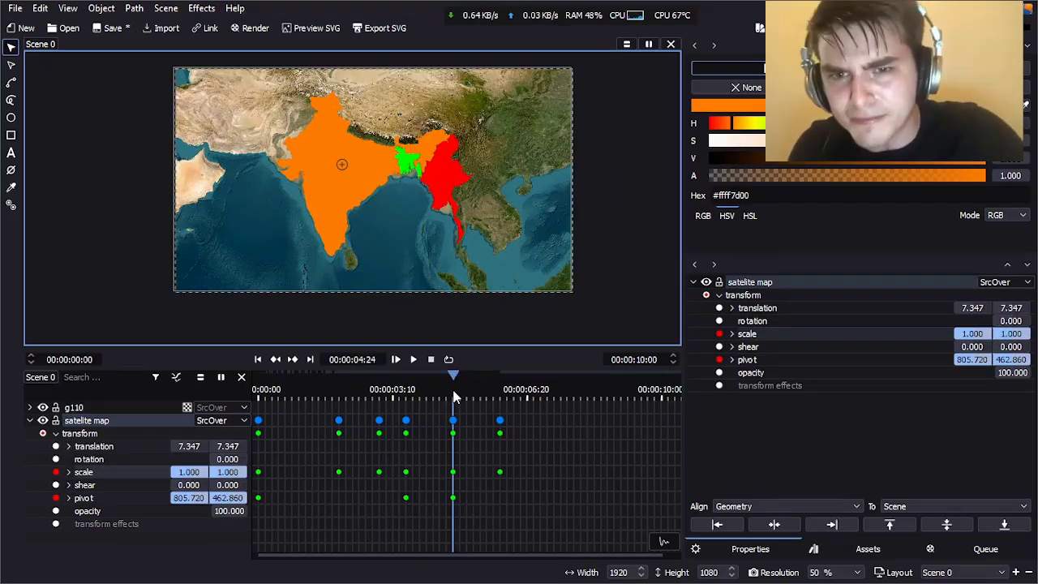
Keyframe the satelite map's scale back to 1.000 at 00:00:07:09 to end the India zoom.
drag(454, 398, 529, 423)
right_click(178, 470)
click(190, 477)
right_click(219, 472)
click(230, 478)
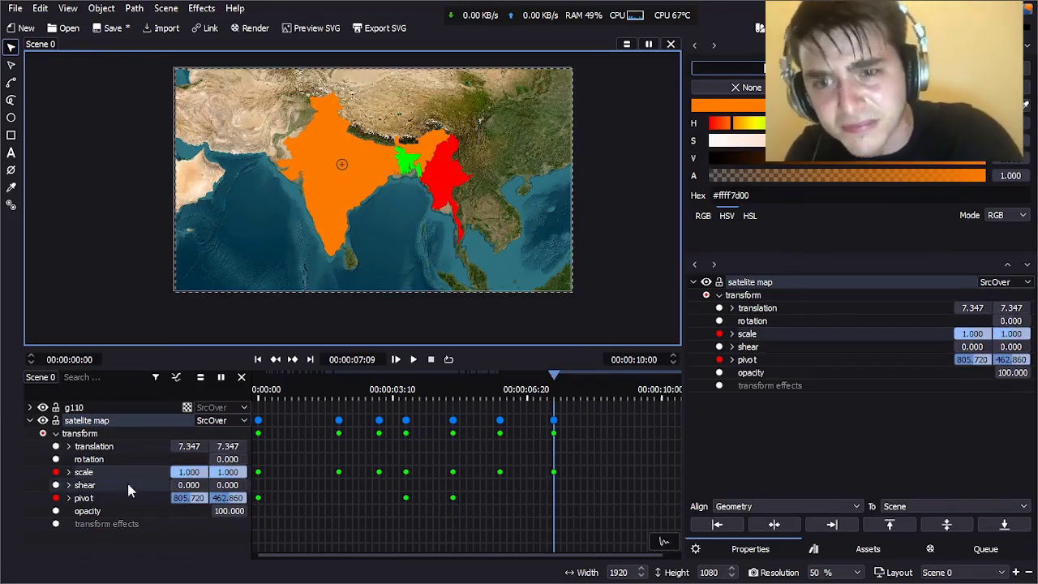
Add a pivot keyframe at the end of the India zoom and shift the India zoom's keyframes earlier.
right_click(128, 496)
click(154, 504)
drag(485, 398, 420, 498)
drag(432, 398, 452, 438)
drag(571, 514, 443, 462)
drag(452, 472, 439, 475)
Keyframe the satelite map's pivot onto the red CHI shape at 1297.947, 532.653 at 00:00:06:21.
drag(451, 397, 544, 454)
drag(540, 420, 532, 454)
drag(345, 169, 447, 182)
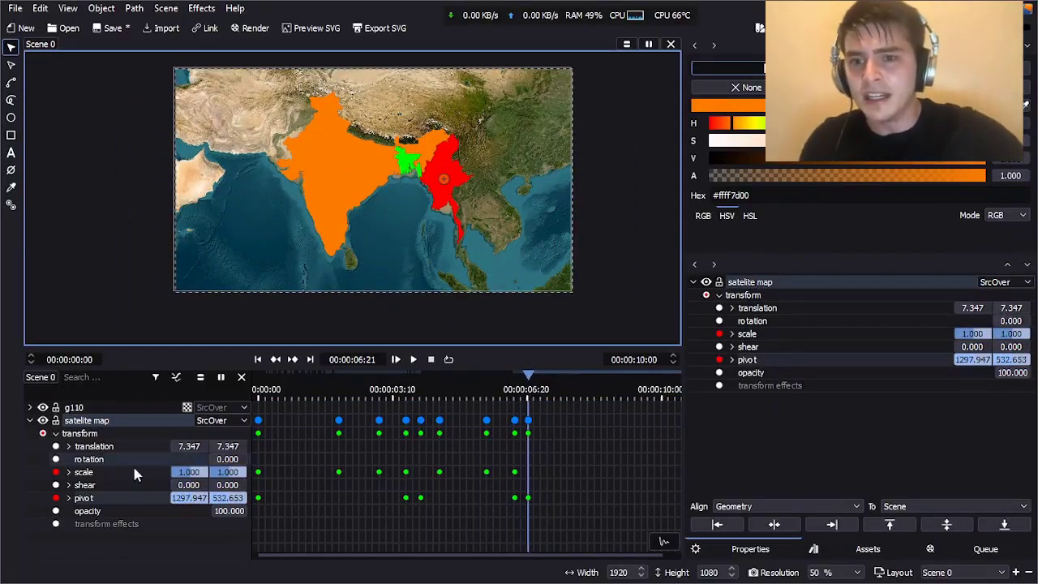
Keyframe a zoom onto the red CHI shape, return the scale to 1.000 at 00:00:09:00 and save the project.
drag(529, 398, 629, 474)
key(s)
click(584, 241)
click(973, 335)
text(1)
key(Return)
click(1012, 335)
text(1)
Set the scene's last frame to 280 and show the satelite map's x and y scale curves in the graph editor.
key(Return)
key(ctrl+s)
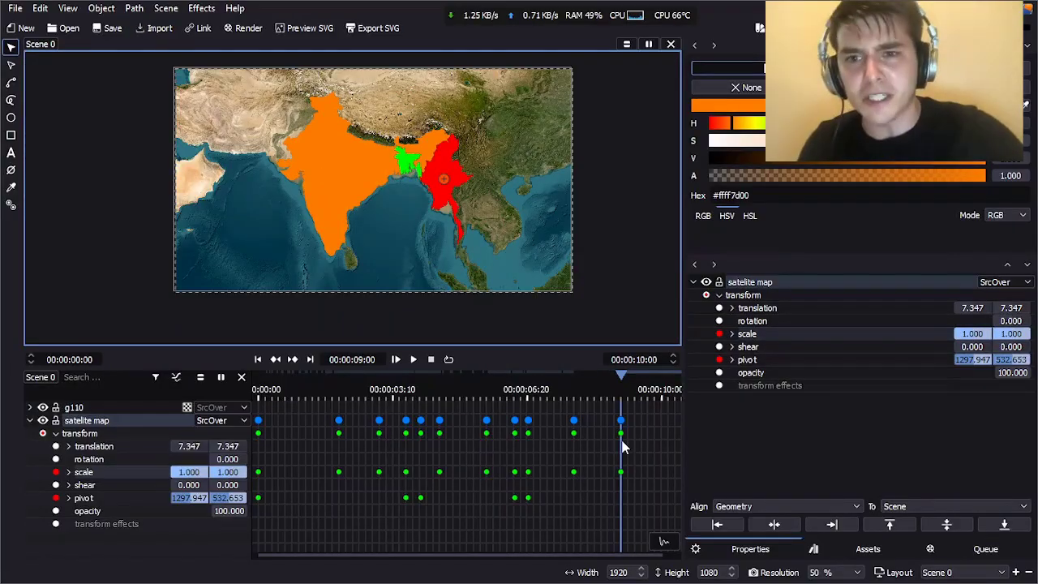
text(280)
key(Return)
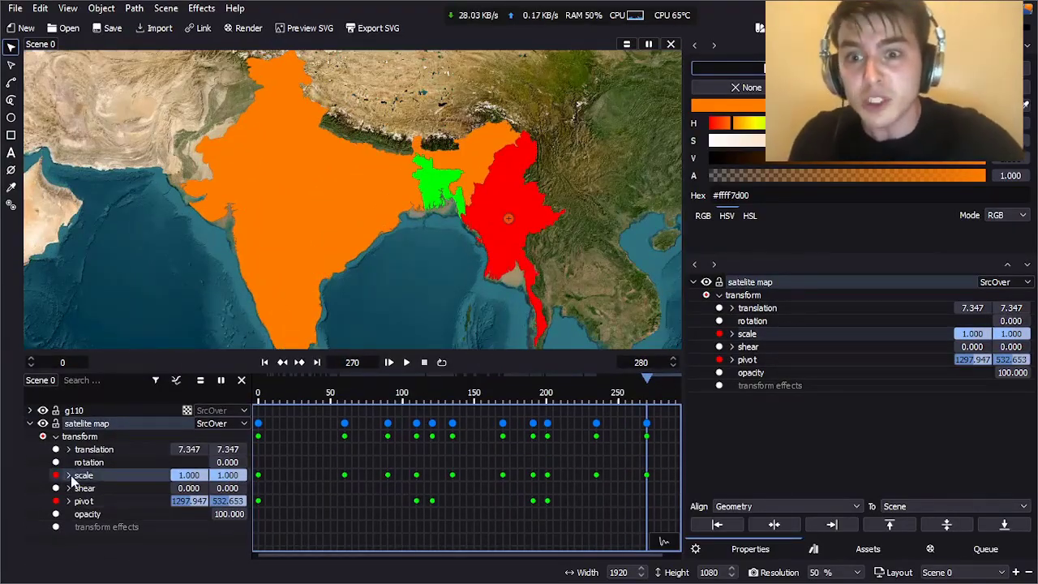
click(68, 475)
click(176, 380)
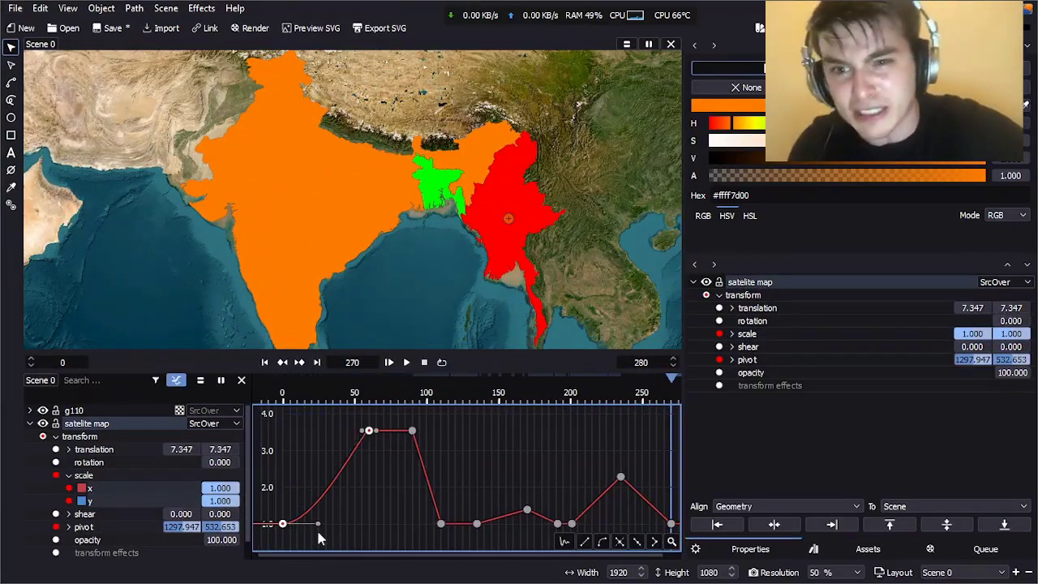
Smooth the satelite map's scale curve at the keyframes of the Bangladesh zoom and the India zoom in the graph editor.
drag(362, 430, 345, 430)
drag(412, 431, 476, 470)
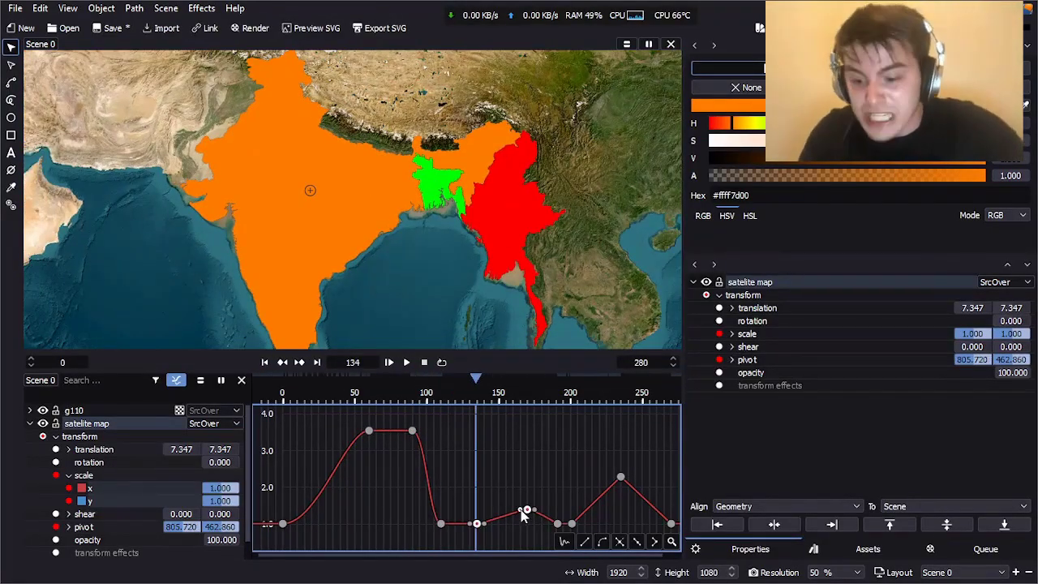
click(557, 523)
click(653, 541)
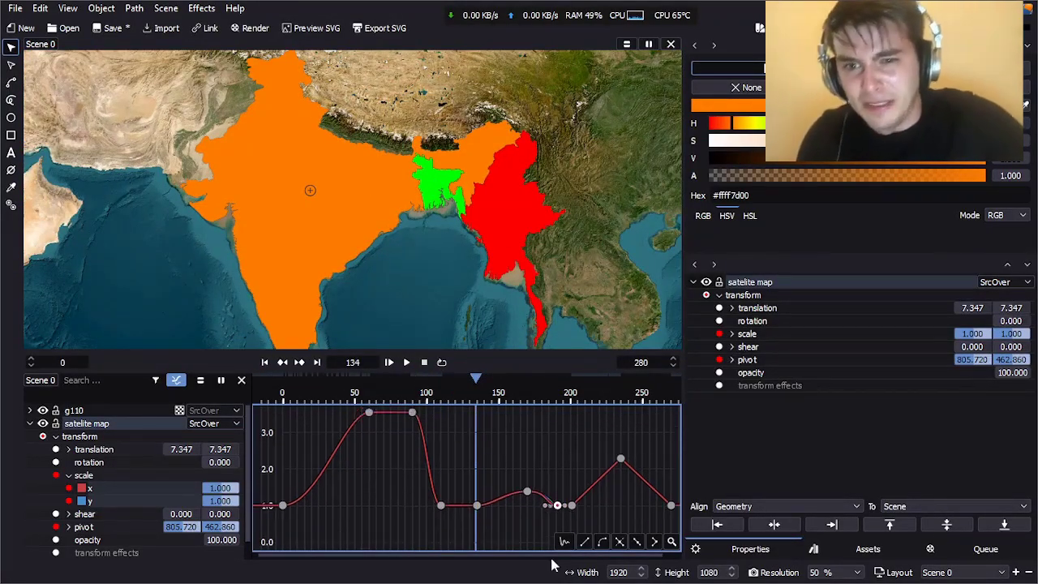
Smooth the scale curve at the keyframes of the final zoom onto the red country.
scroll(551, 556, up, 4)
drag(589, 459, 571, 459)
drag(533, 556, 568, 566)
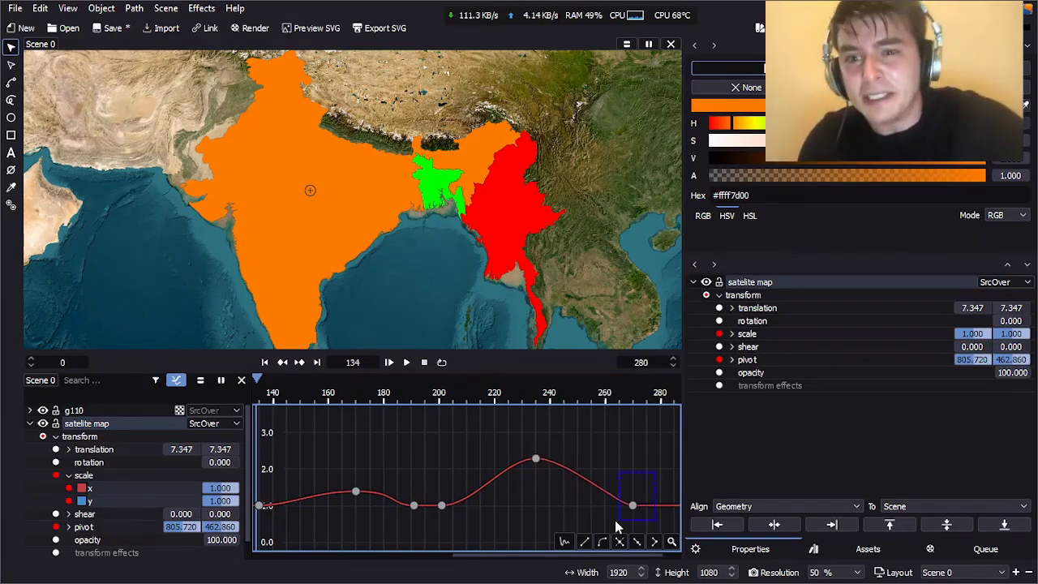
drag(614, 520, 617, 520)
scroll(624, 503, up, 2)
Return to the keyframe timeline, collapse the satelite map's transform properties and play the animation.
click(176, 381)
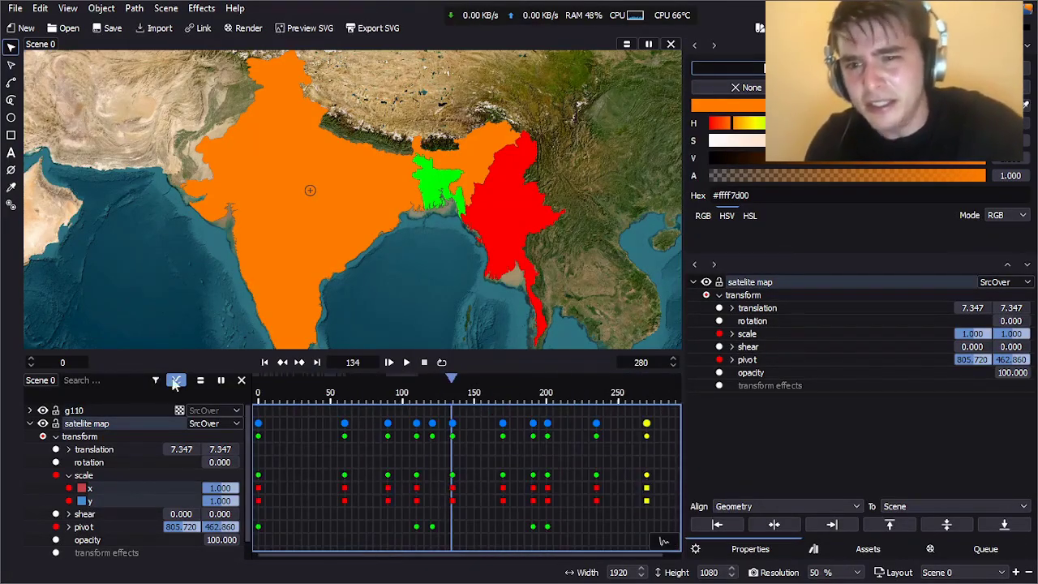
click(56, 436)
key(space)
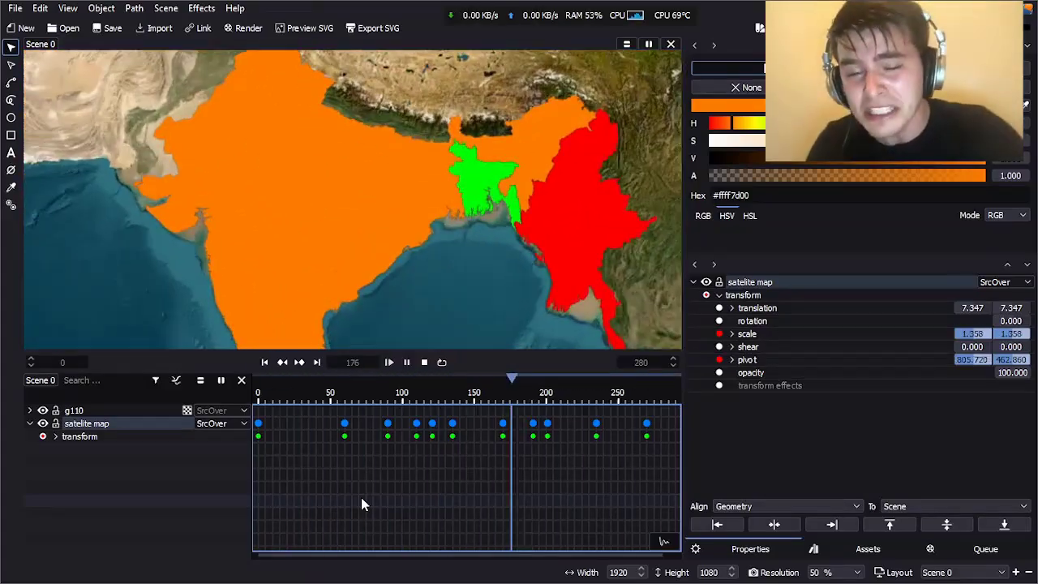
Select the BD 0 shape inside g110 and enable opacity keyframing on it.
click(30, 424)
click(30, 410)
click(86, 436)
click(693, 282)
click(720, 295)
click(719, 373)
Keyframe a fade-in of the BD 0 shape from opacity 0 at frame 30 to 60 at frame 60.
click(345, 380)
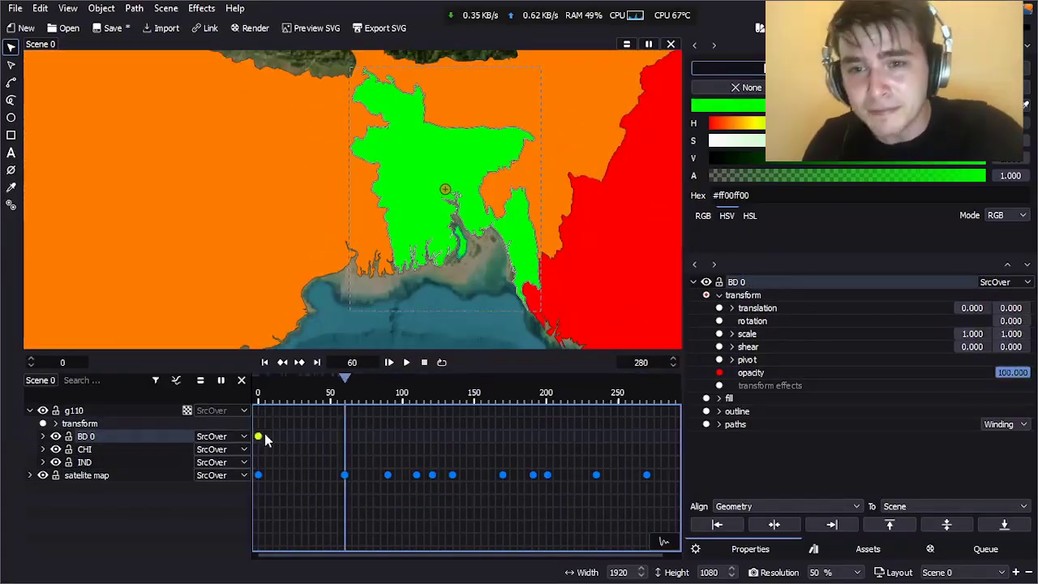
drag(1013, 373, 994, 373)
drag(345, 395, 258, 443)
drag(1013, 373, 985, 373)
click(302, 397)
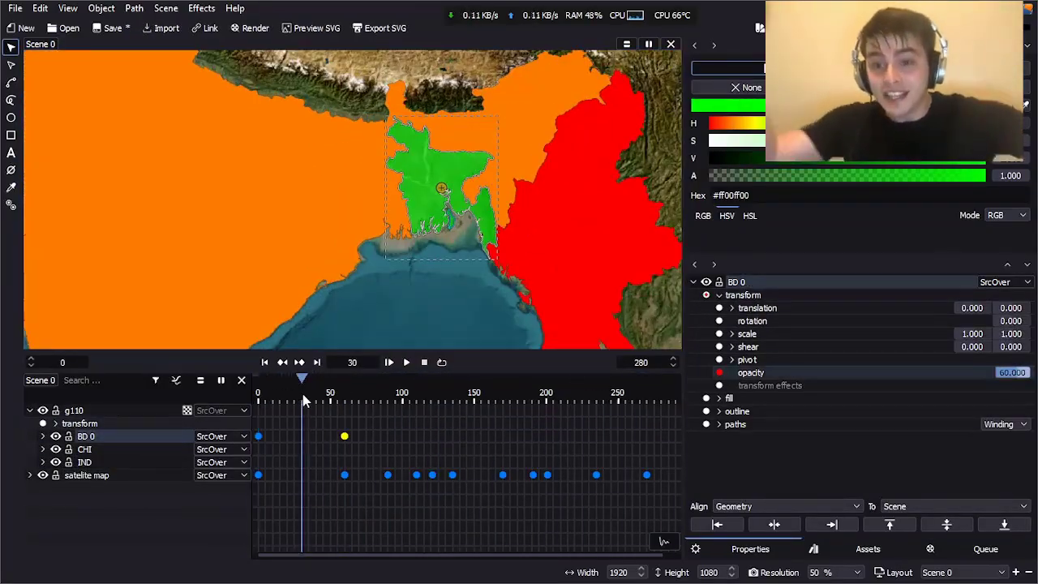
drag(258, 437, 302, 437)
drag(1012, 372, 977, 372)
Keyframe a fade-in of the IND shape from opacity 0 to 60 during the India zoom.
drag(345, 395, 257, 442)
click(86, 462)
click(693, 282)
click(719, 295)
click(719, 373)
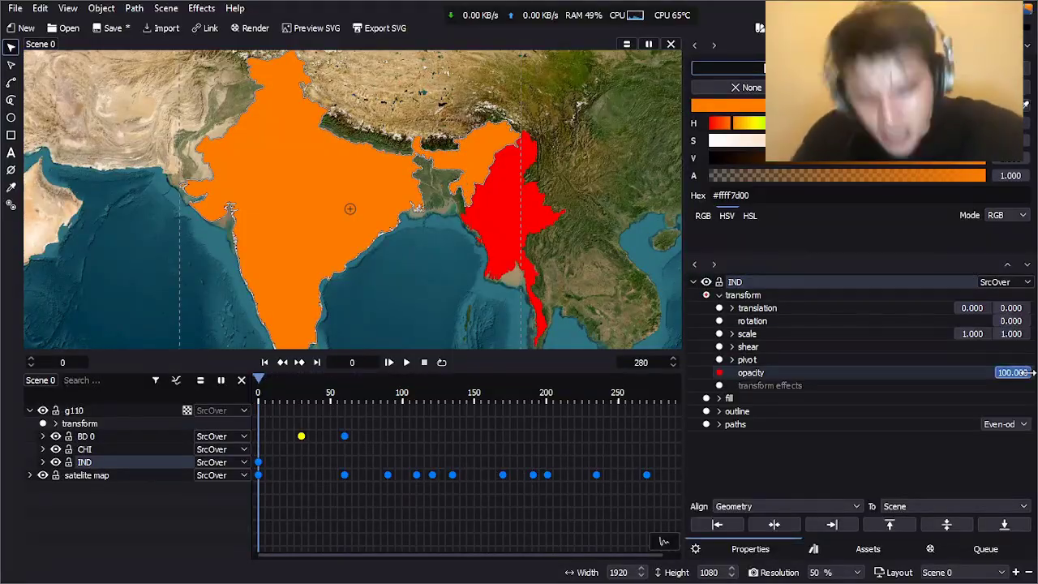
drag(353, 395, 361, 448)
click(453, 516)
text(0)
key(Return)
mouse_move(454, 462)
mouse_down()
mouse_move(483, 470)
mouse_move(472, 462)
mouse_up()
click(1017, 372)
text(60)
Keyframe a fade-in of the CHI shape from opacity 0 to 60 at the start of the third zoom.
drag(473, 398, 571, 405)
click(126, 451)
click(693, 282)
click(720, 295)
click(720, 373)
click(1013, 372)
text(060)
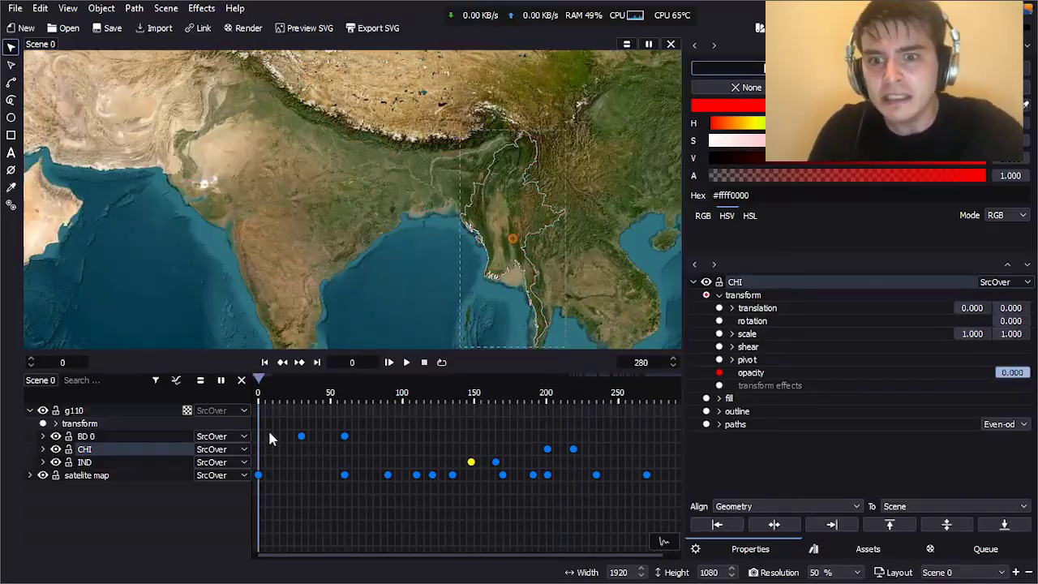
Play the animation to check the zooms together with the country fade-ins.
click(321, 494)
key(space)
drag(654, 399, 672, 412)
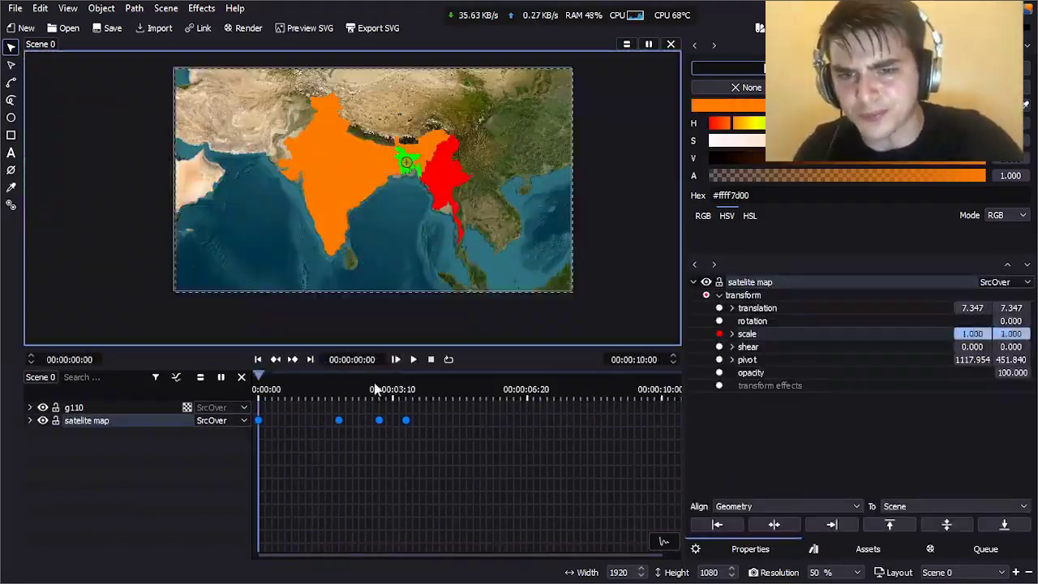
Keyframe the satelite map's pivot at the end of the Bangladesh zoom and again onto India at 805.720, 462.860.
drag(430, 389, 406, 401)
click(720, 360)
click(30, 421)
click(55, 433)
click(454, 420)
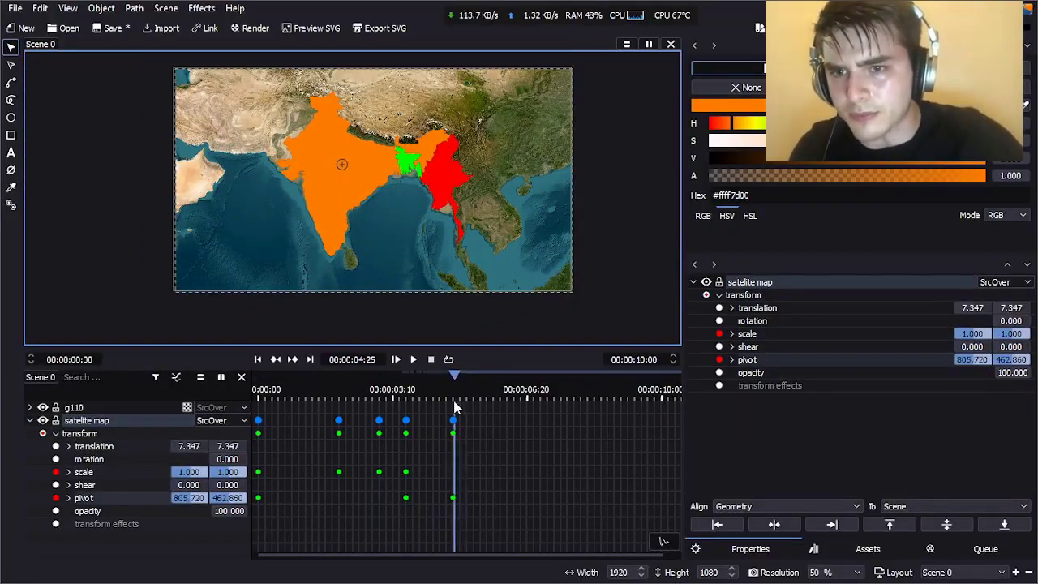
Scale up the satelite map around India's pivot at 00:00:06:00 to keyframe the India zoom.
key(s)
right_click(563, 219)
key(s)
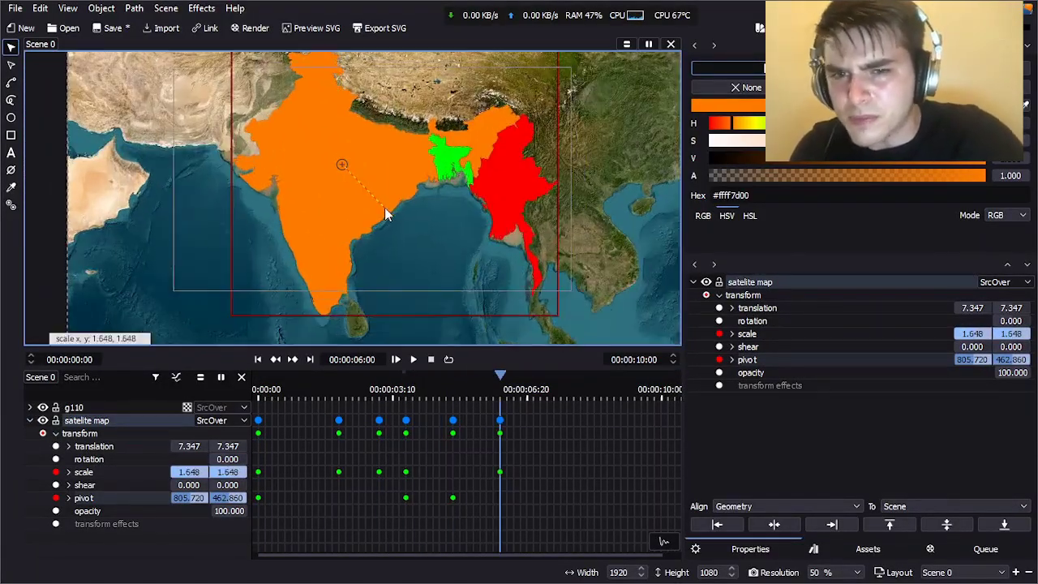
click(324, 219)
Add a scale keyframe at the start of the India zoom, in line with the India pivot keyframe.
drag(492, 394, 452, 521)
right_click(107, 497)
right_click(105, 472)
click(134, 485)
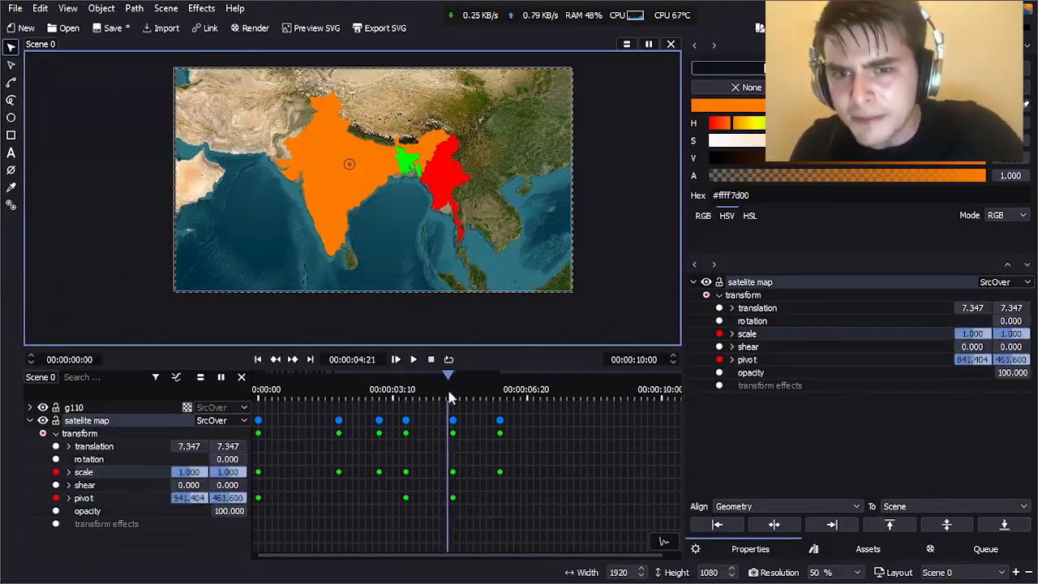
Add scale and pivot keyframes at 00:00:04:23 and shift the India pivot keyframe to shortly after the Bangladesh zoom ends.
drag(450, 397, 451, 422)
right_click(106, 472)
click(134, 485)
right_click(107, 497)
click(134, 510)
drag(452, 497, 419, 496)
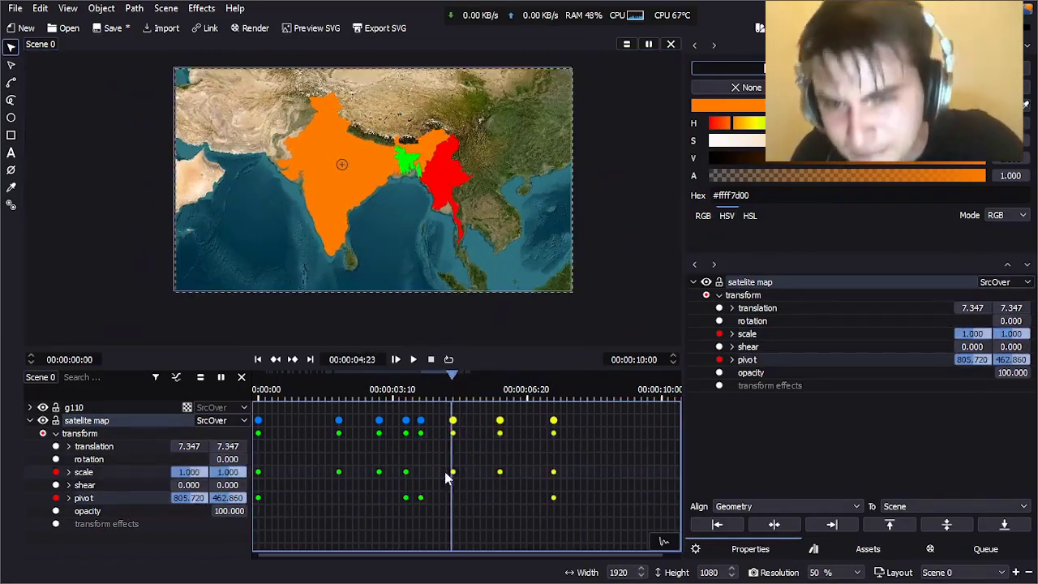